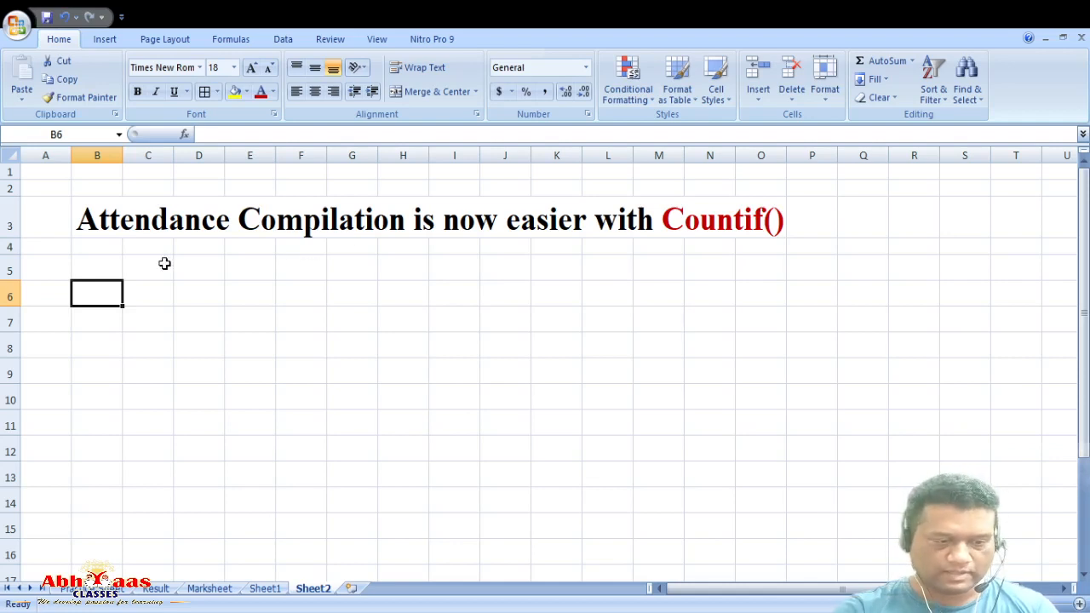
Step: Label cell B6 as COUNT and cell B8 as COUNTIF
text(COUNT)
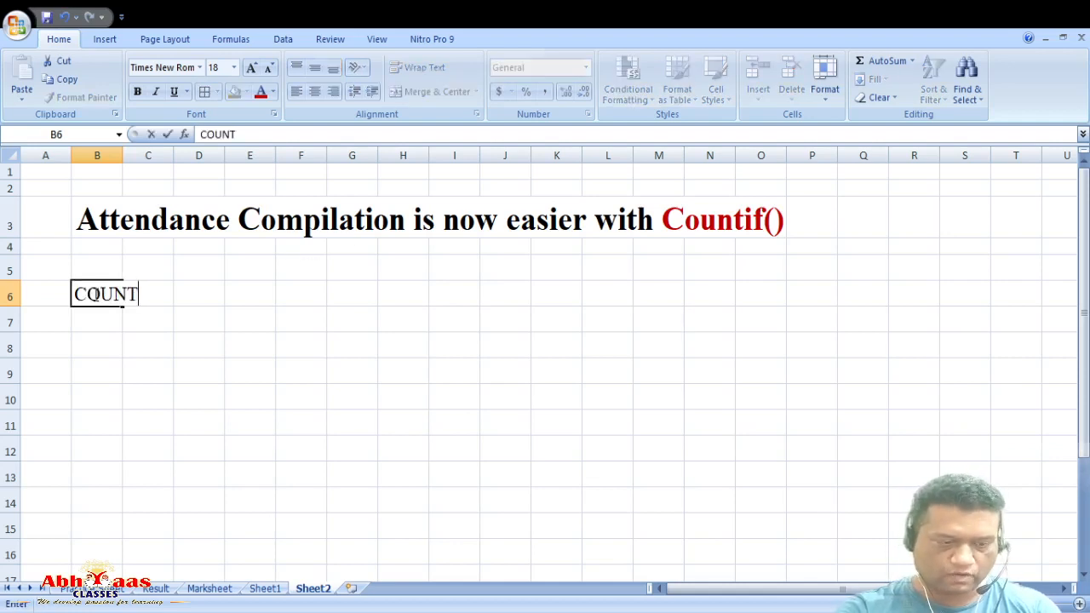
click(95, 337)
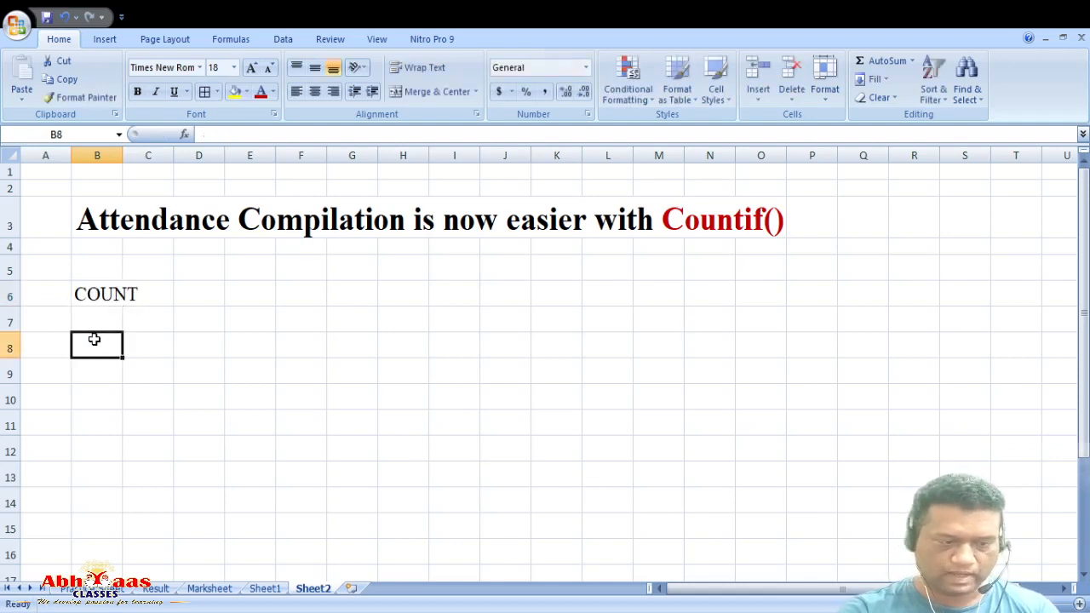
text(COUNTIF)
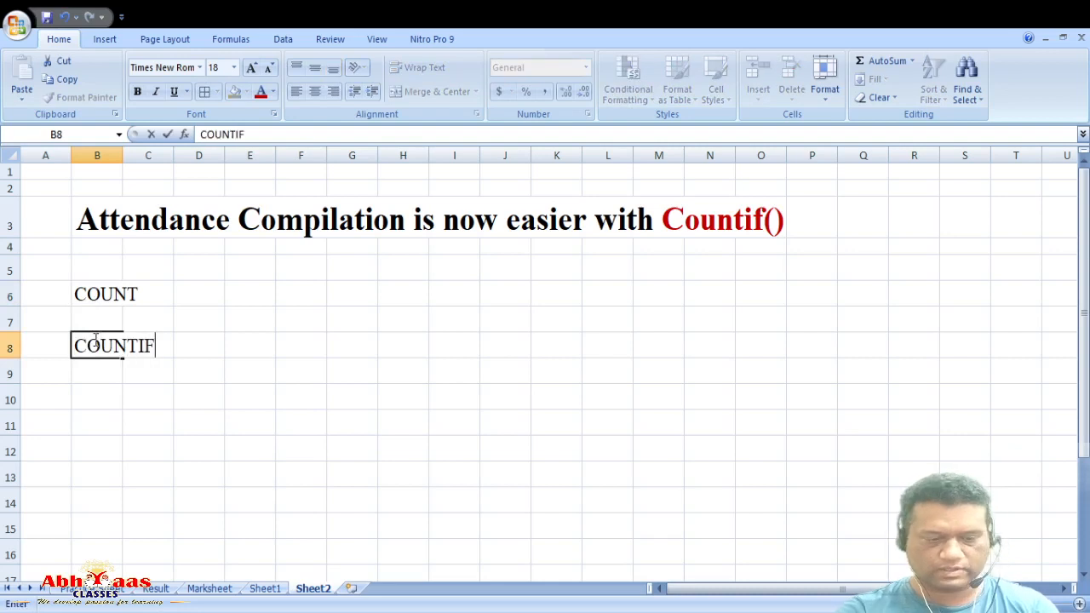
Step: Fill cells D5 through I5 with the sample numbers 2, 3, 5, 8, 9 and 6
click(203, 262)
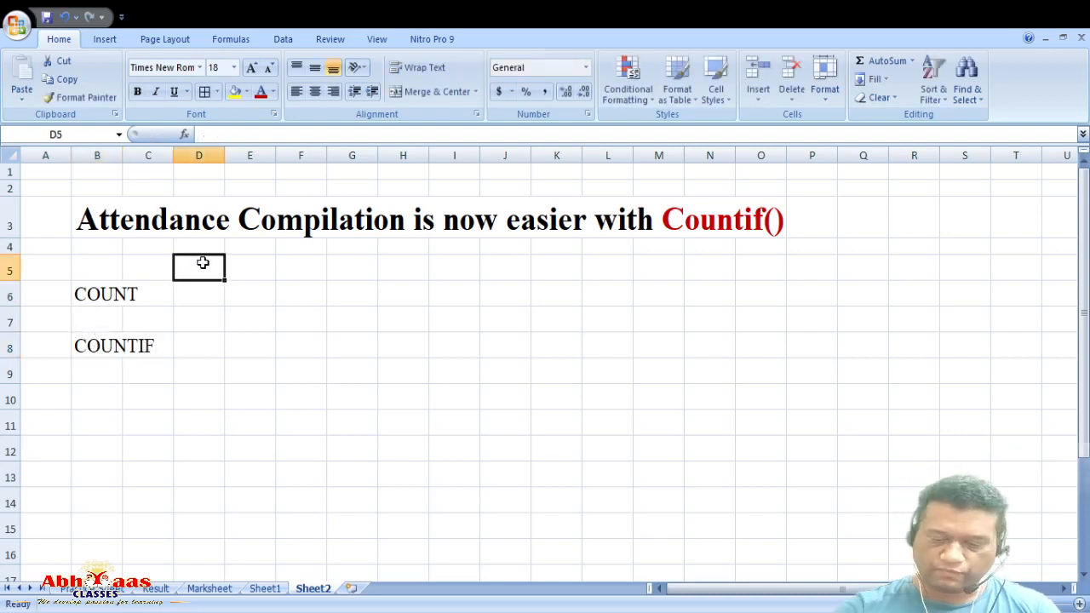
text(2)
key(Tab)
text(3)
key(Tab)
text(5)
key(Tab)
text(8)
key(Tab)
text(9)
key(Tab)
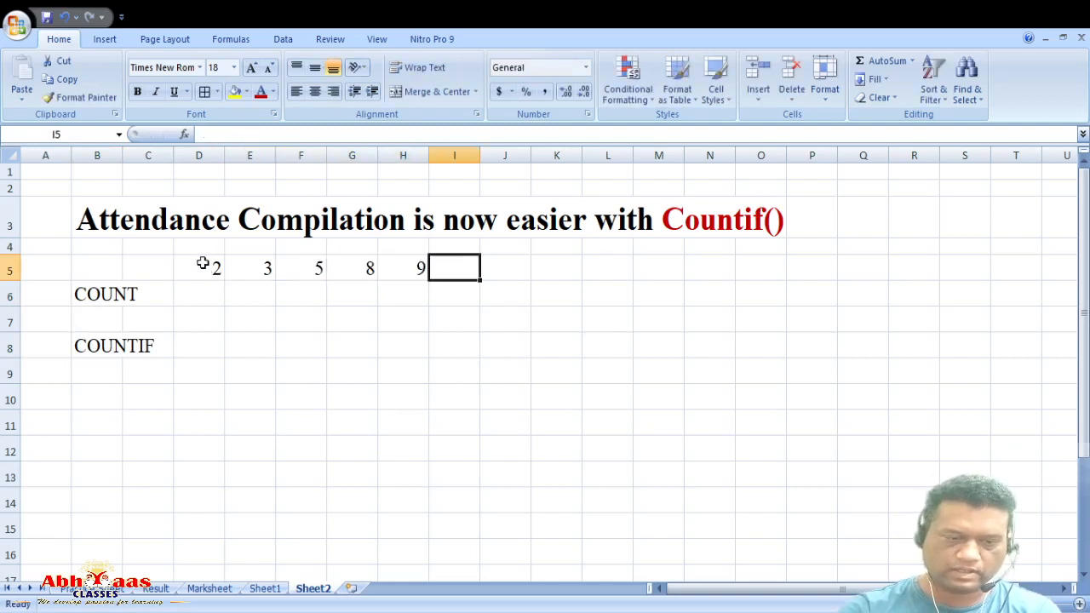
text(6)
key(Tab)
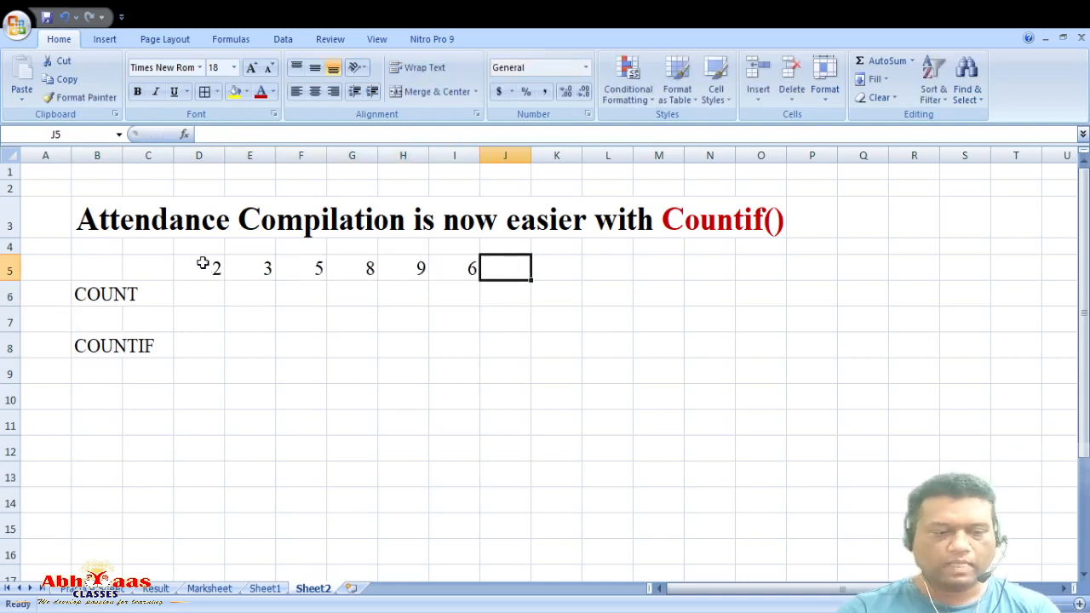
Step: Enter the formula =COUNT(D5:I5) in cell D6 beside the COUNT label
click(207, 290)
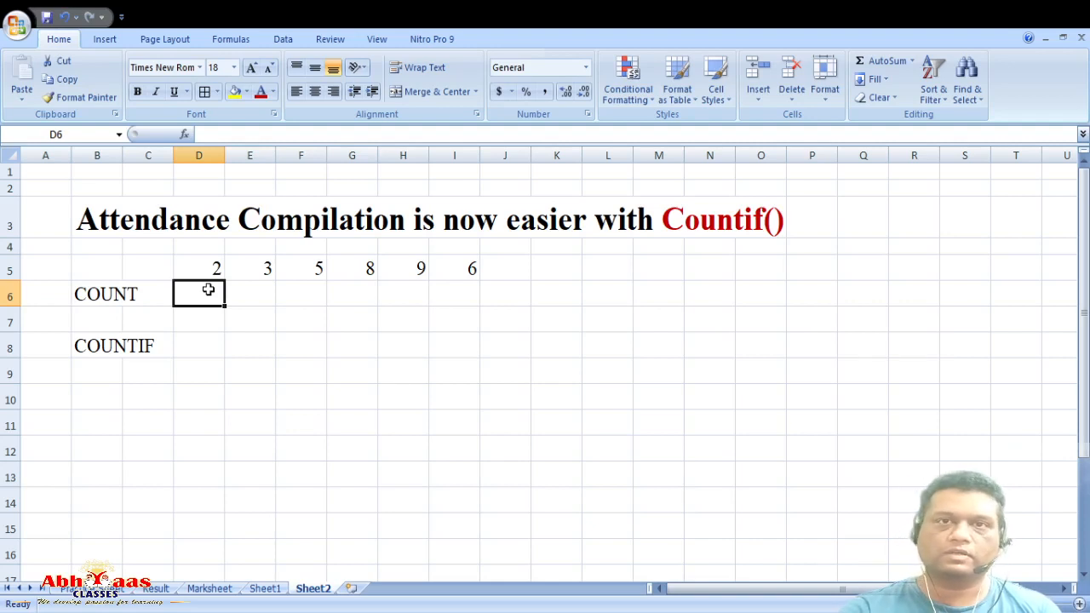
text(=)
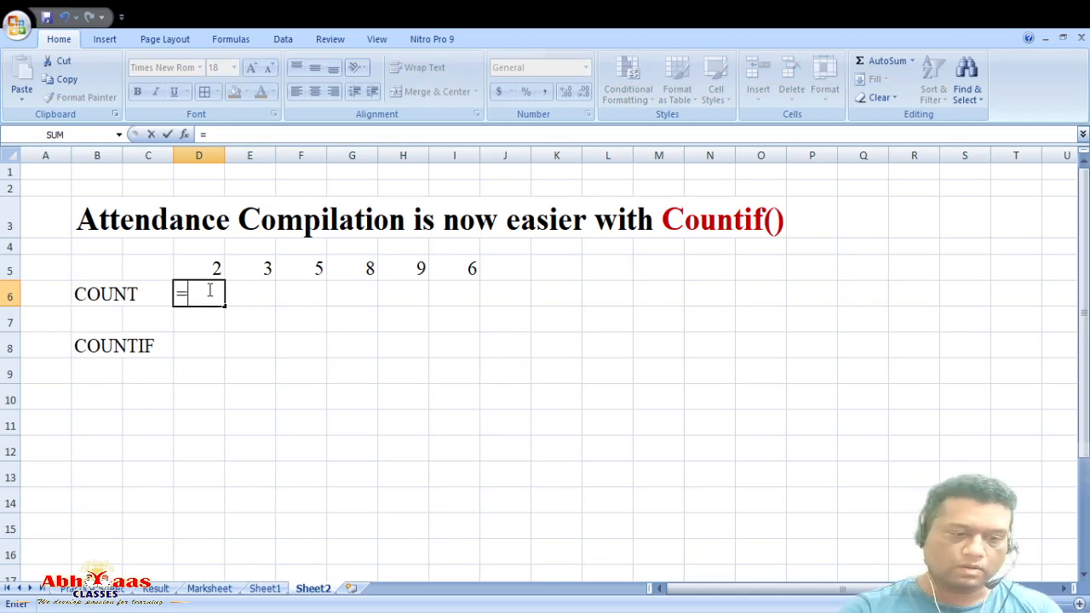
text(COUNT)
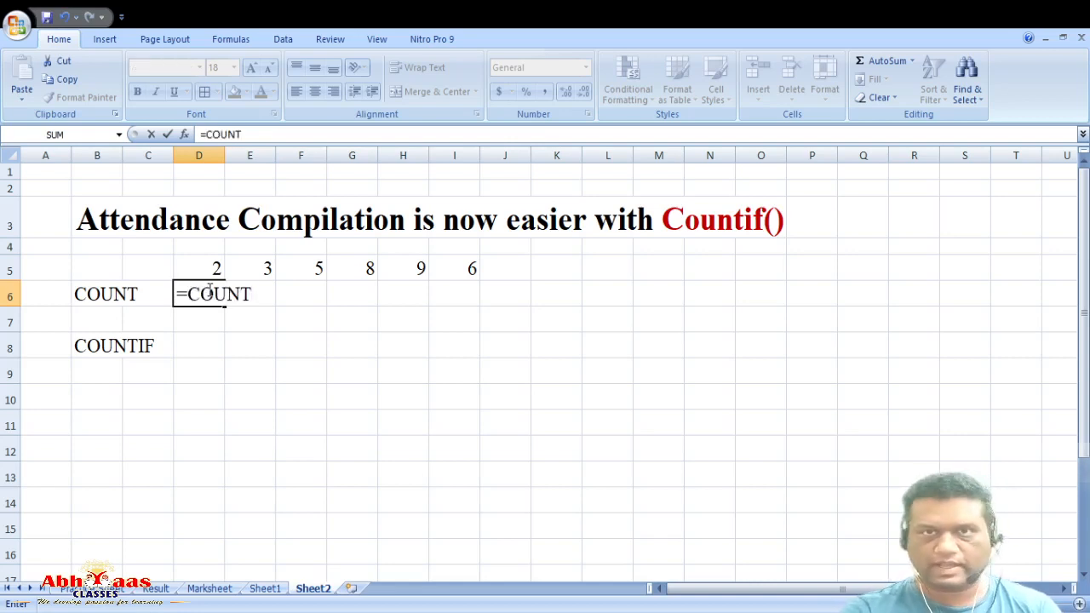
text(()
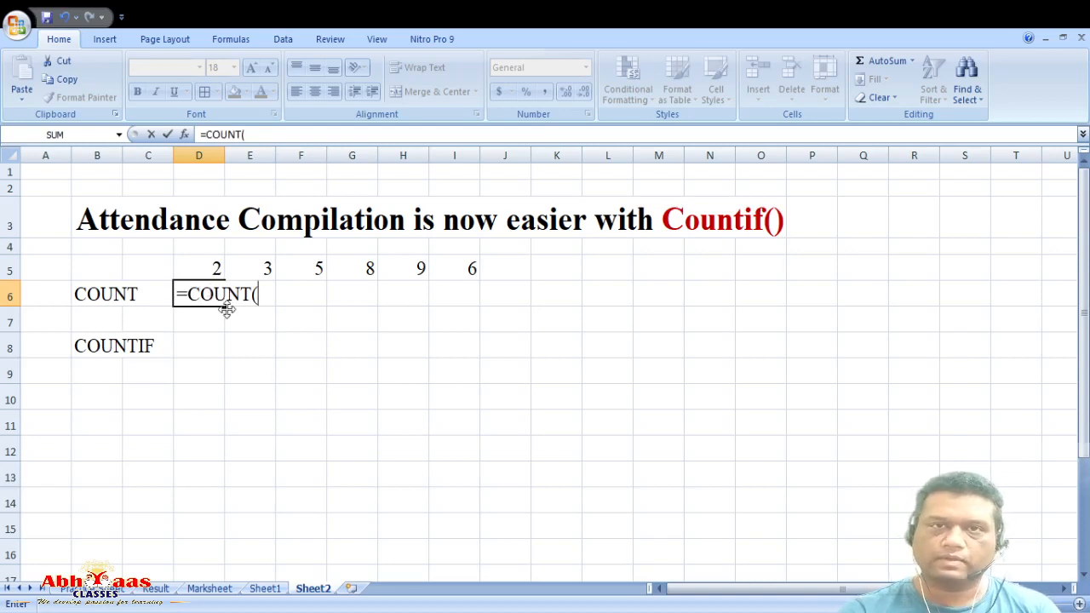
click(218, 270)
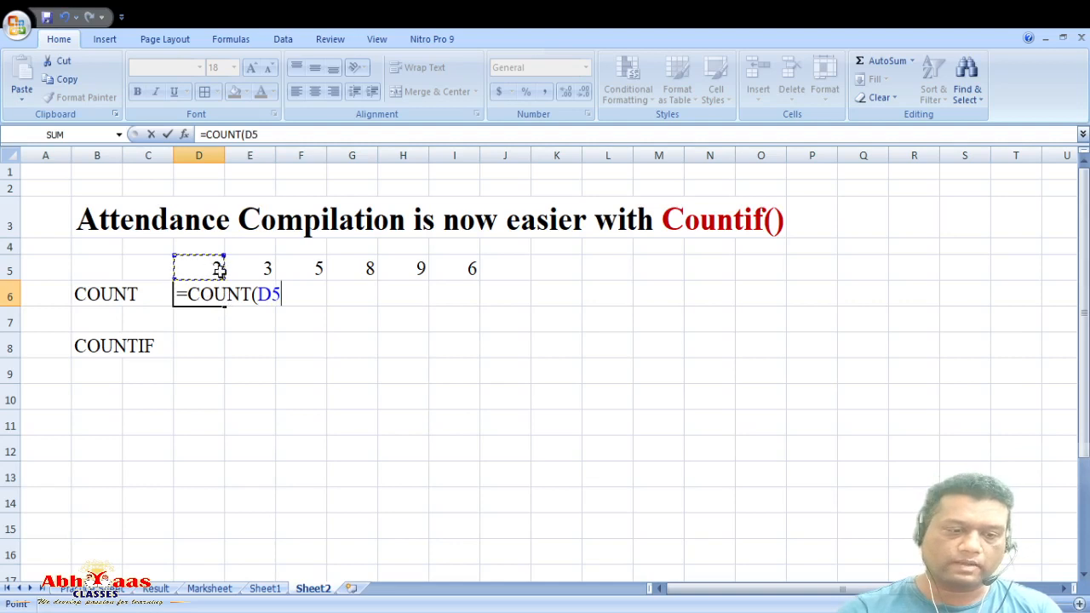
drag(219, 270, 440, 268)
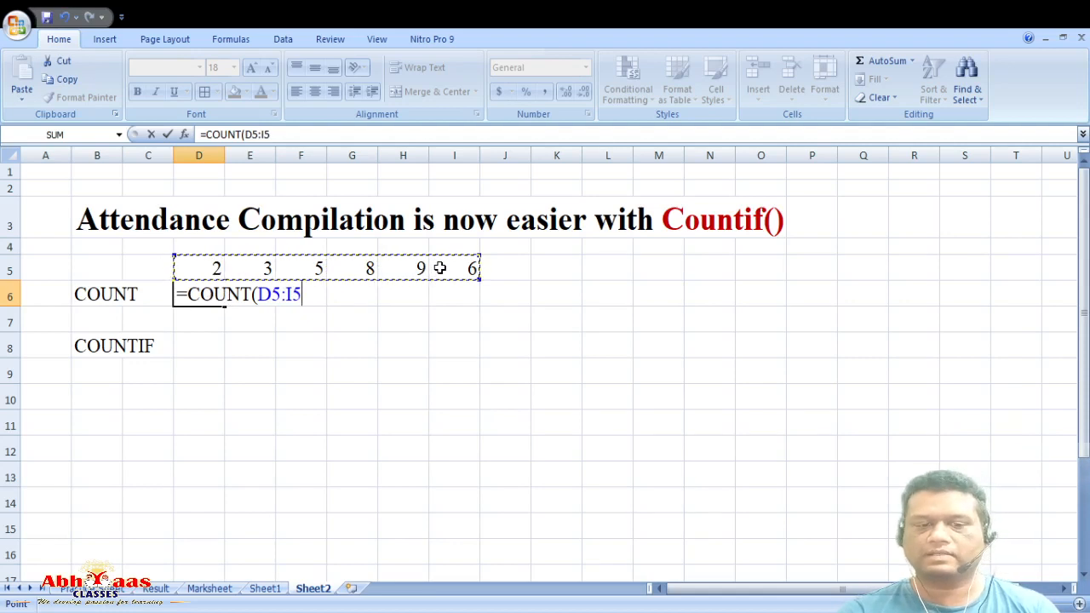
text())
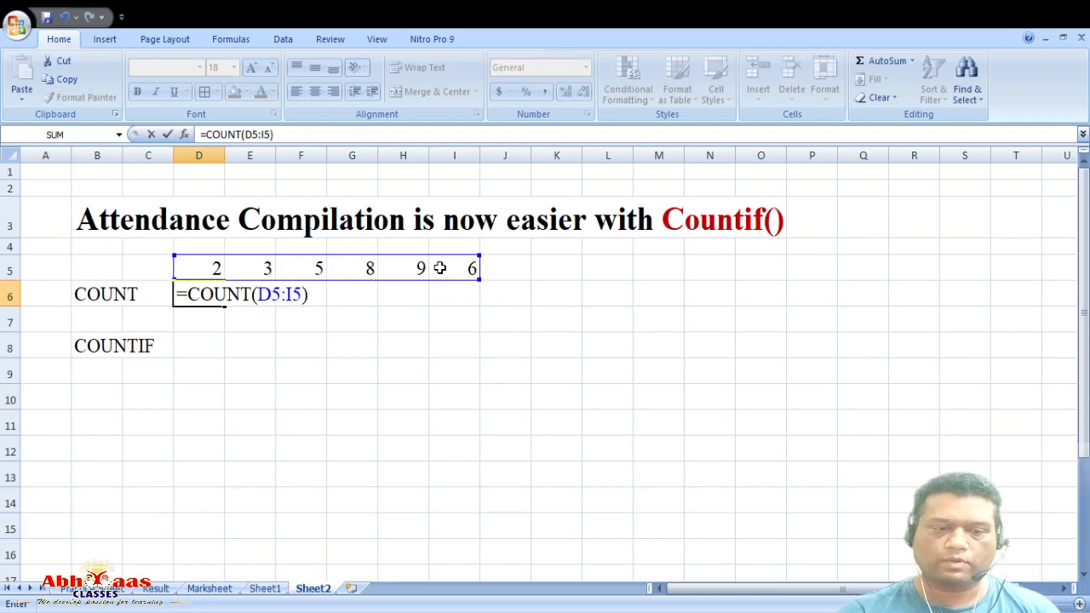
key(Return)
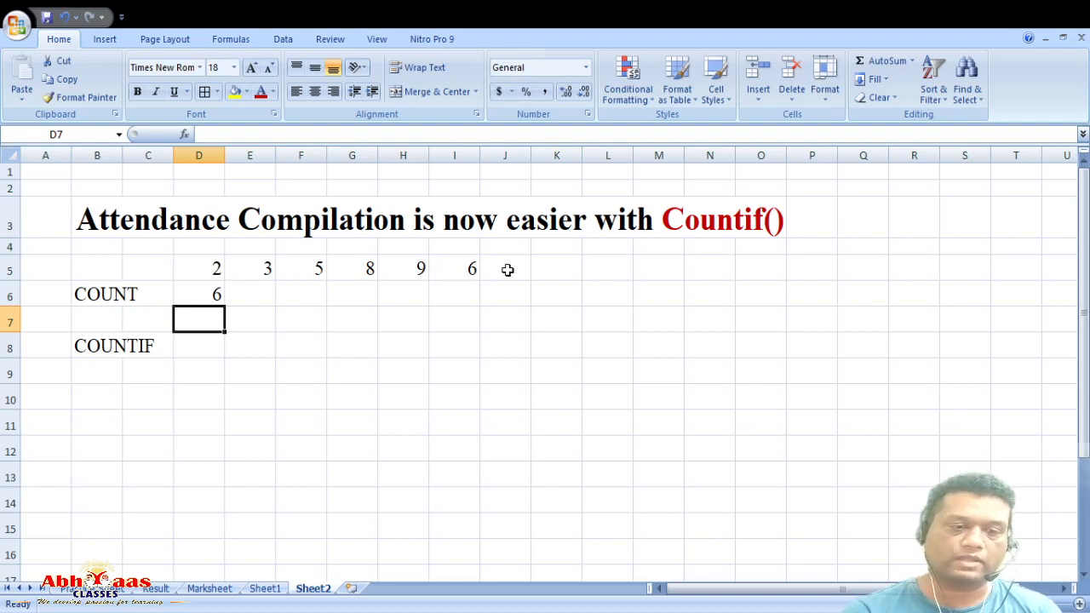
Step: Extend the number row above the COUNT result with 9, 3 and 5 in cells J5 through L5
click(508, 270)
text(9)
key(Return)
text(6)
key(Return)
key(Up)
key(Delete)
key(Up)
key(Right)
text(3)
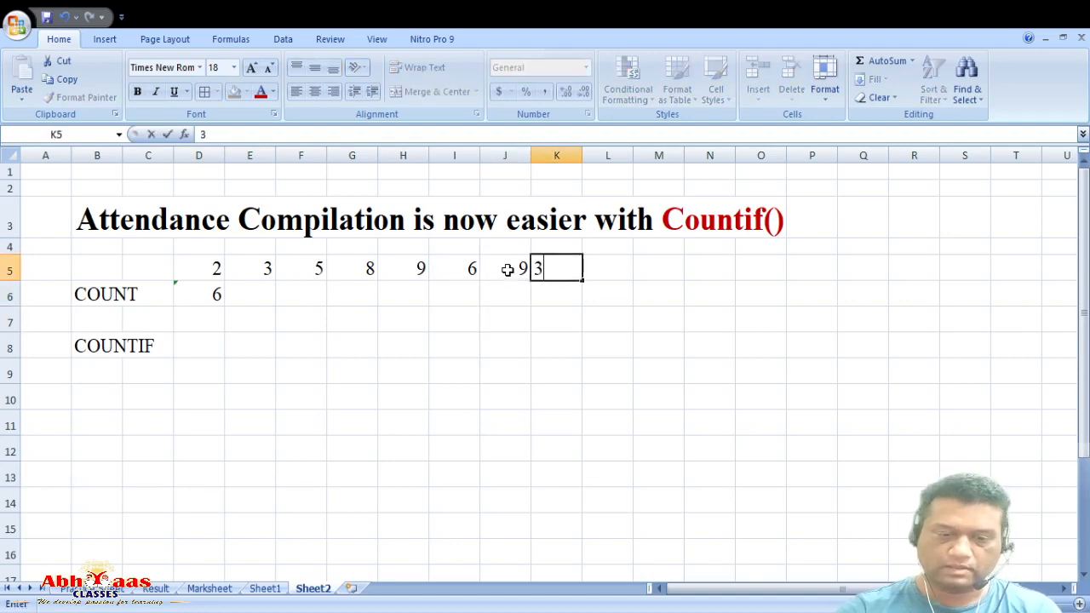
key(Right)
text(5)
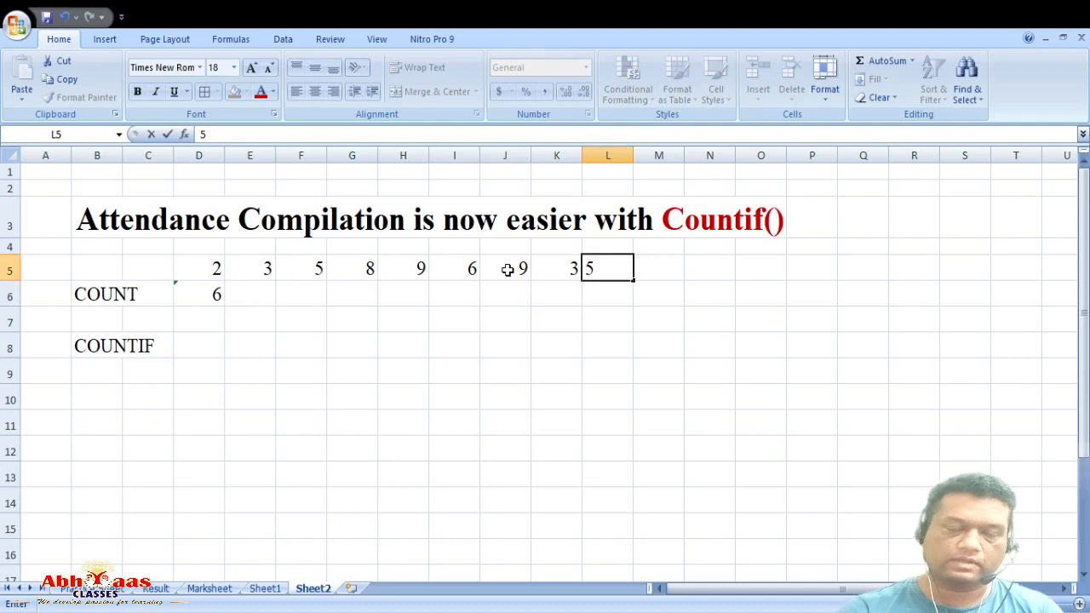
Step: Extend the range of the COUNT formula in D6 to D5:L5
click(211, 296)
double_click(211, 296)
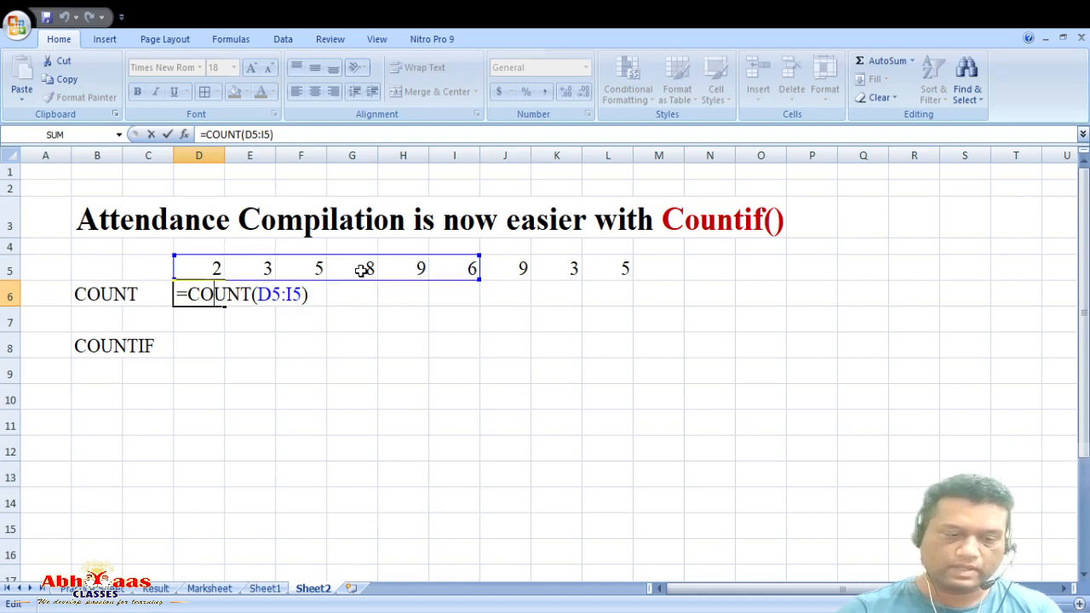
click(293, 294)
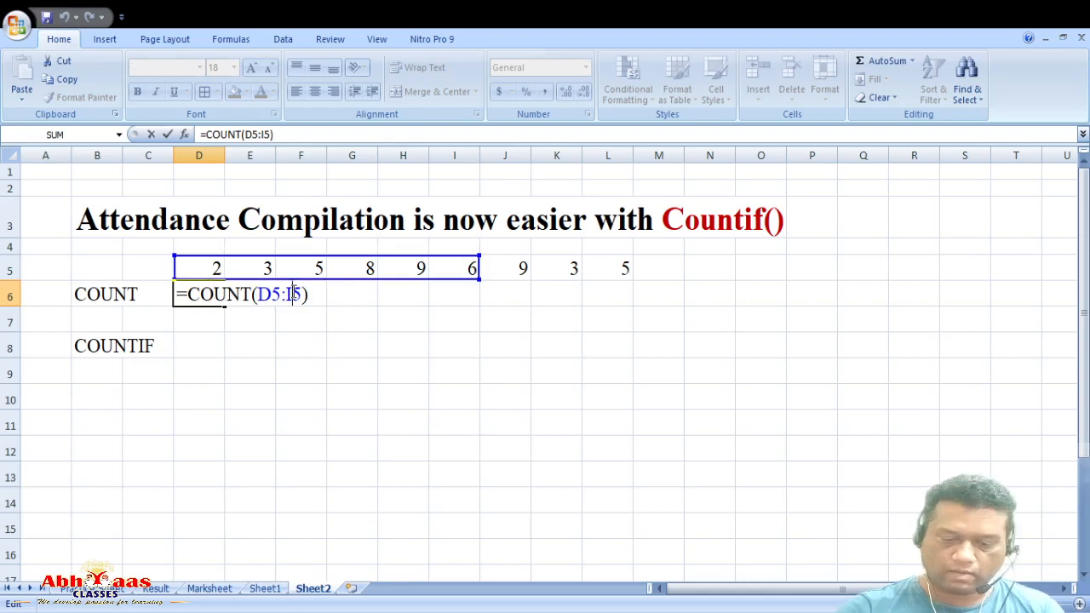
key(BackSpace)
text(k)
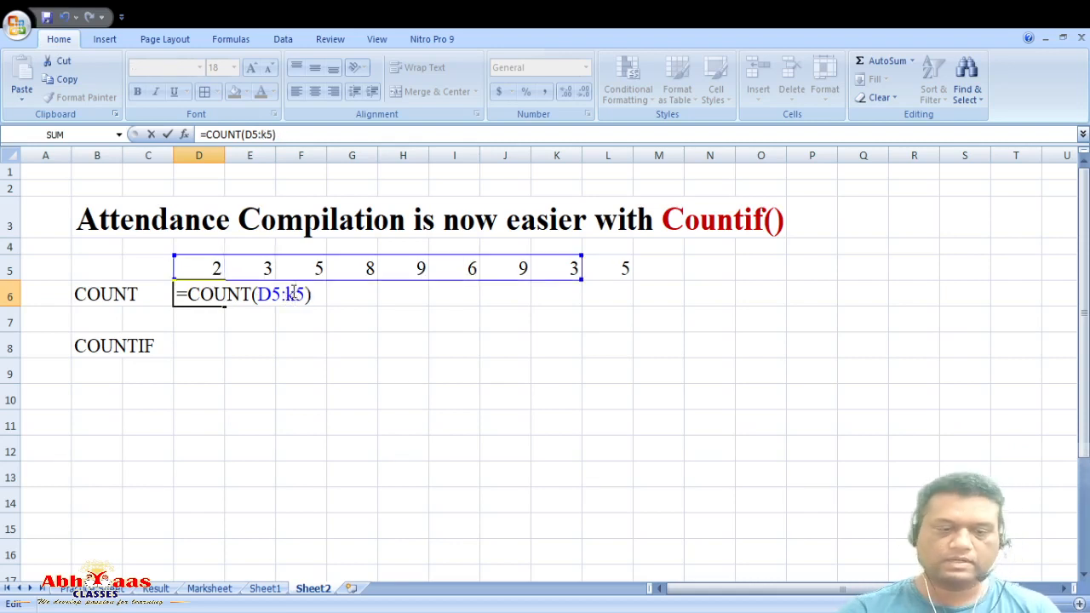
key(BackSpace)
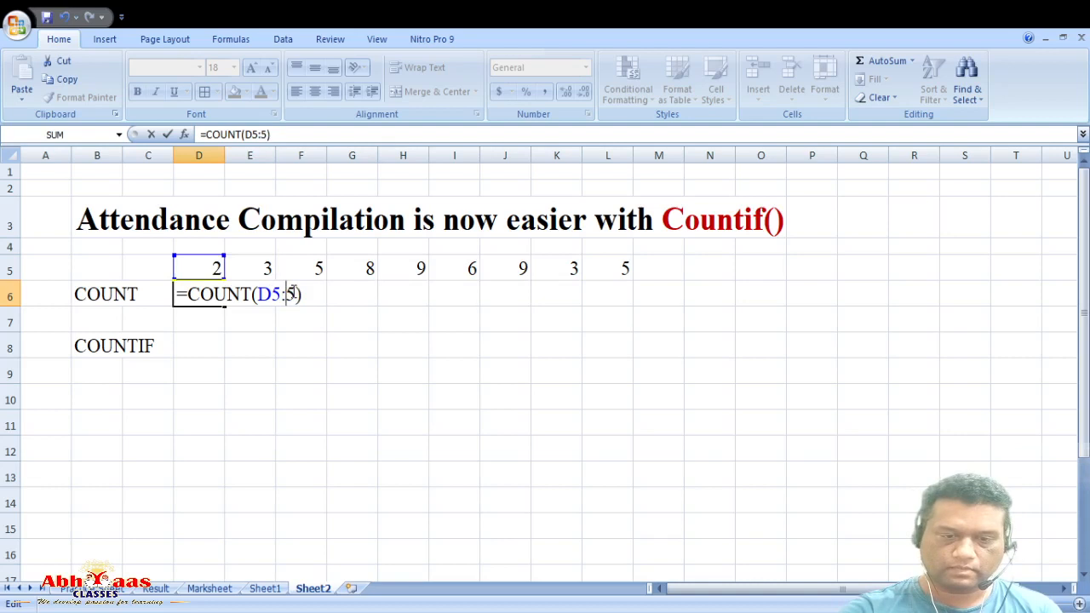
text(l)
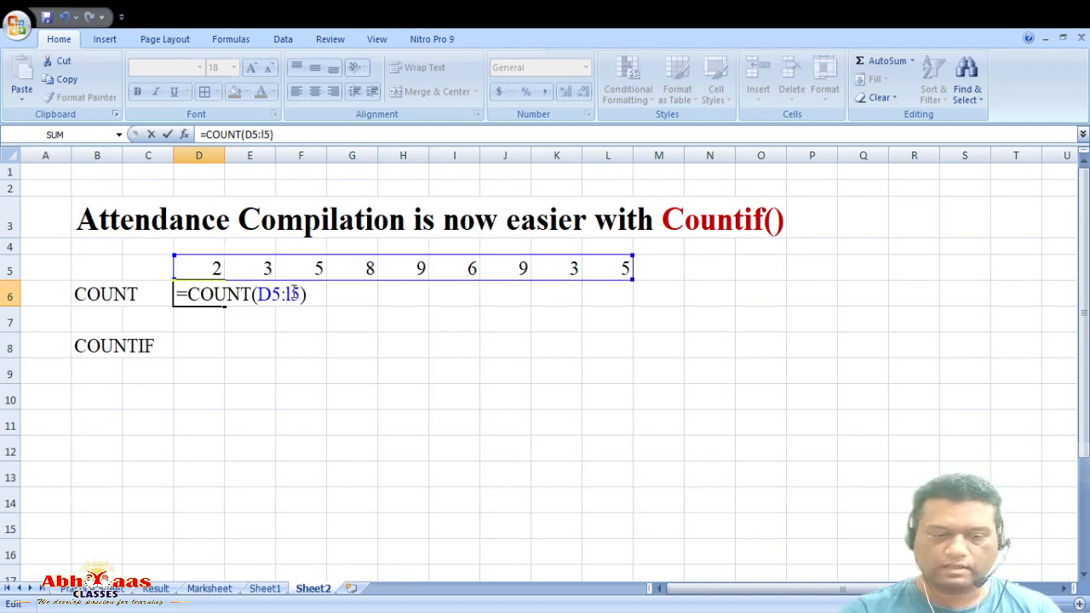
key(Return)
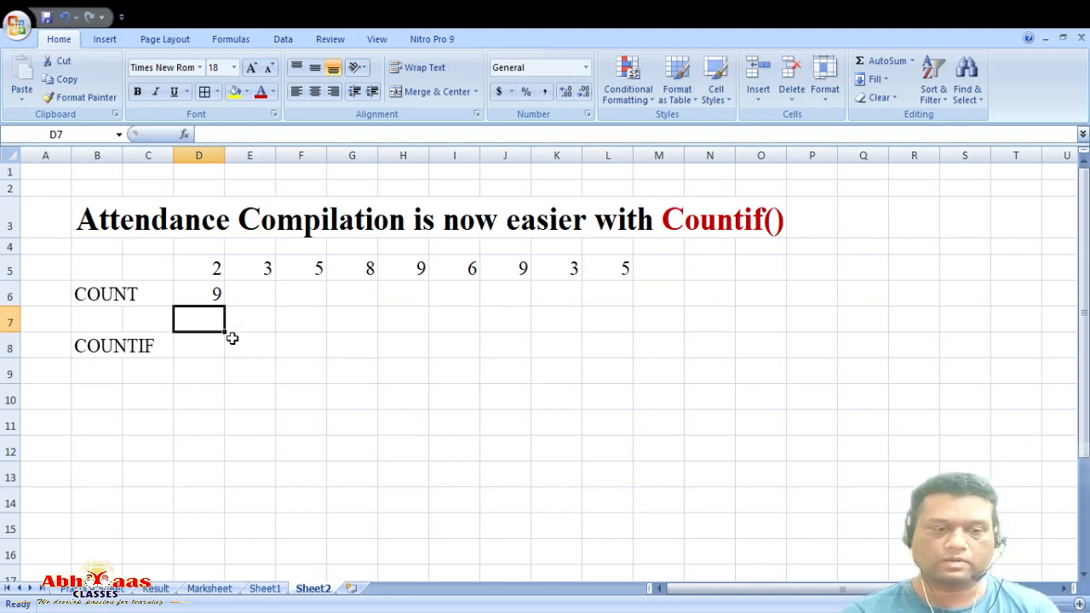
Step: Fill cells D9 through L9 with the numbers 1, 2, 1, 3, 4, 6, 7, 1 and 1
click(207, 374)
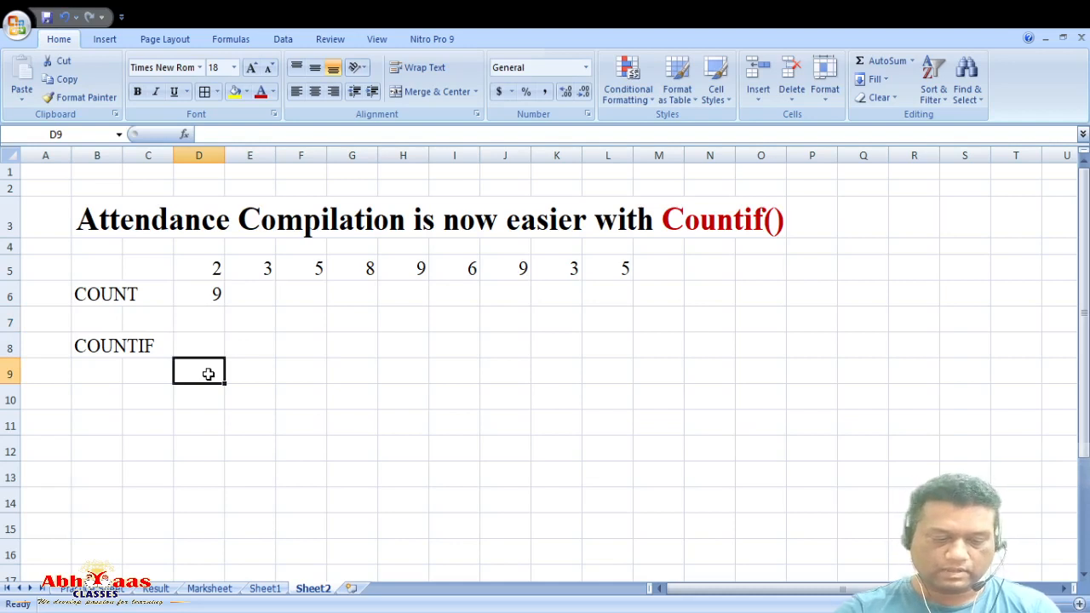
text(1)
key(Tab)
text(2)
key(Tab)
text(1)
key(Tab)
text(3)
key(Tab)
text(4)
key(Tab)
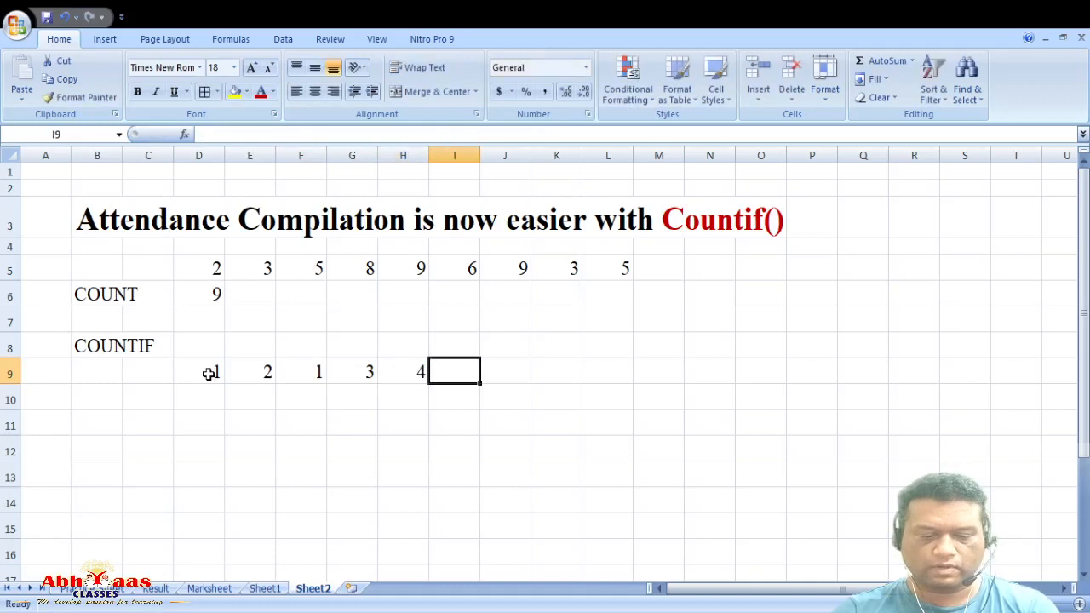
text(6)
key(Tab)
text(7)
key(Tab)
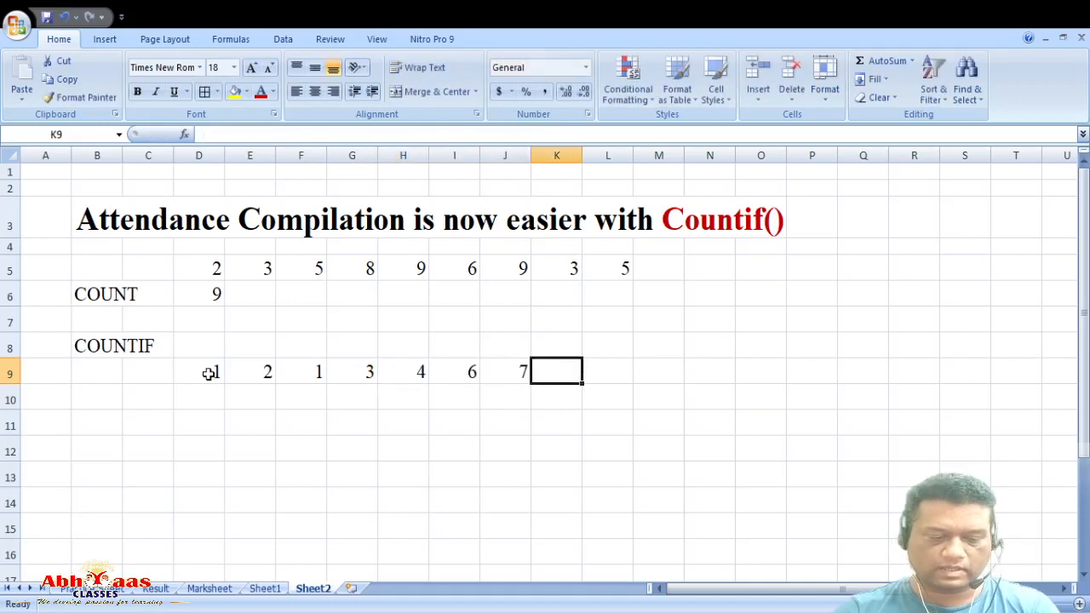
text(1)
key(Tab)
text(1)
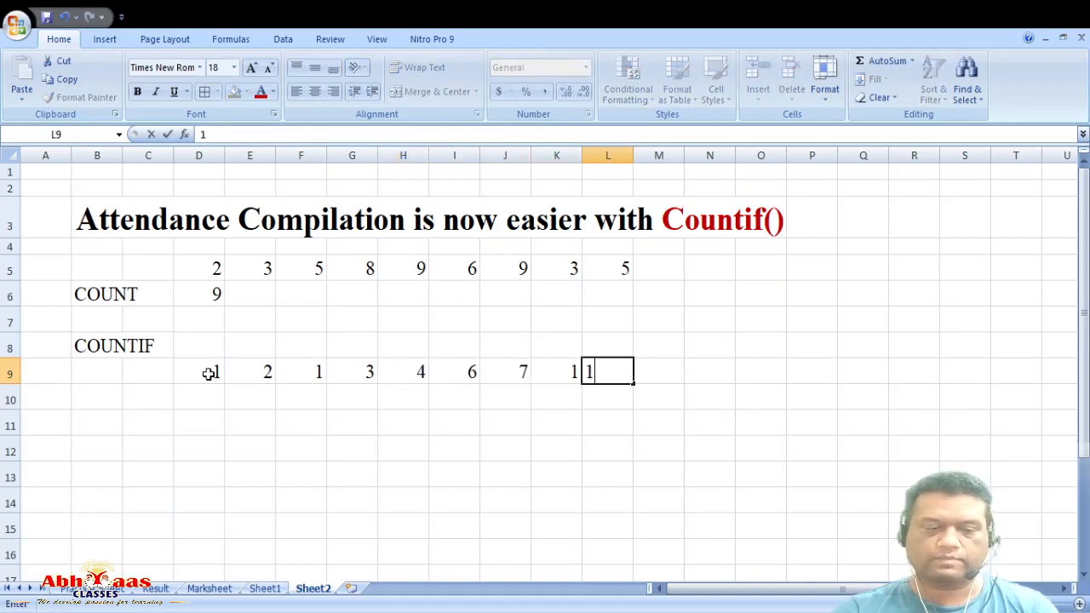
key(Up)
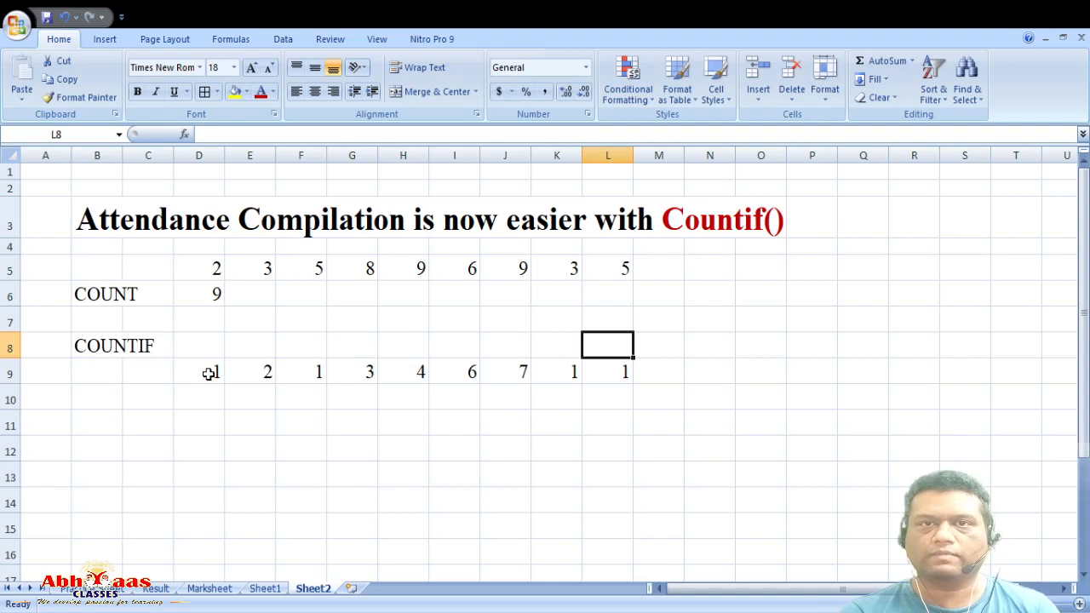
Step: Enter the formula =COUNTIF(D9:L9,1) in cell D8 to count the cells equal to 1
click(208, 354)
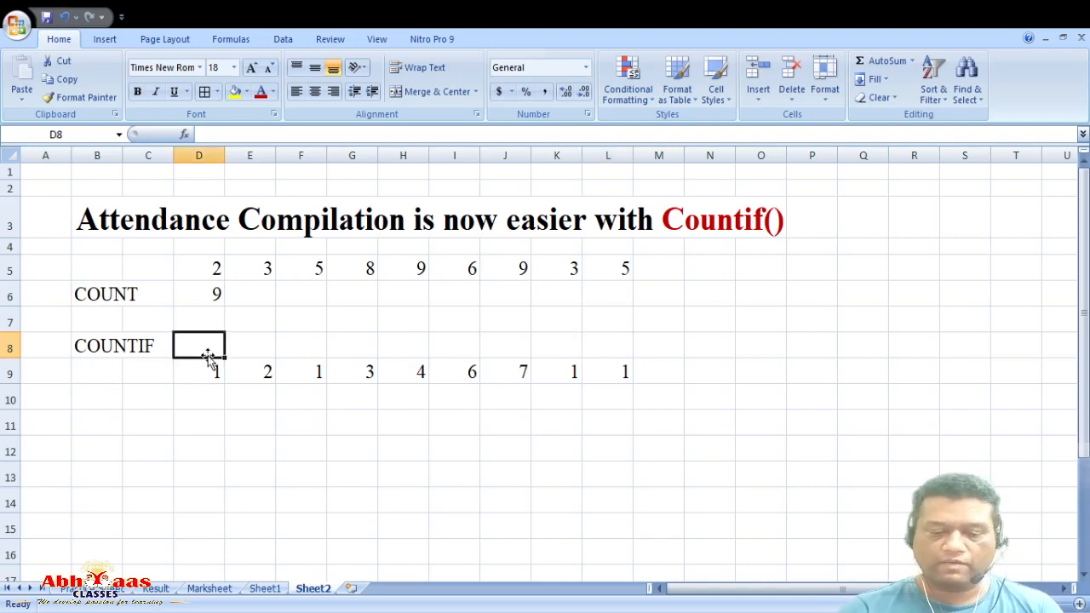
text(=C)
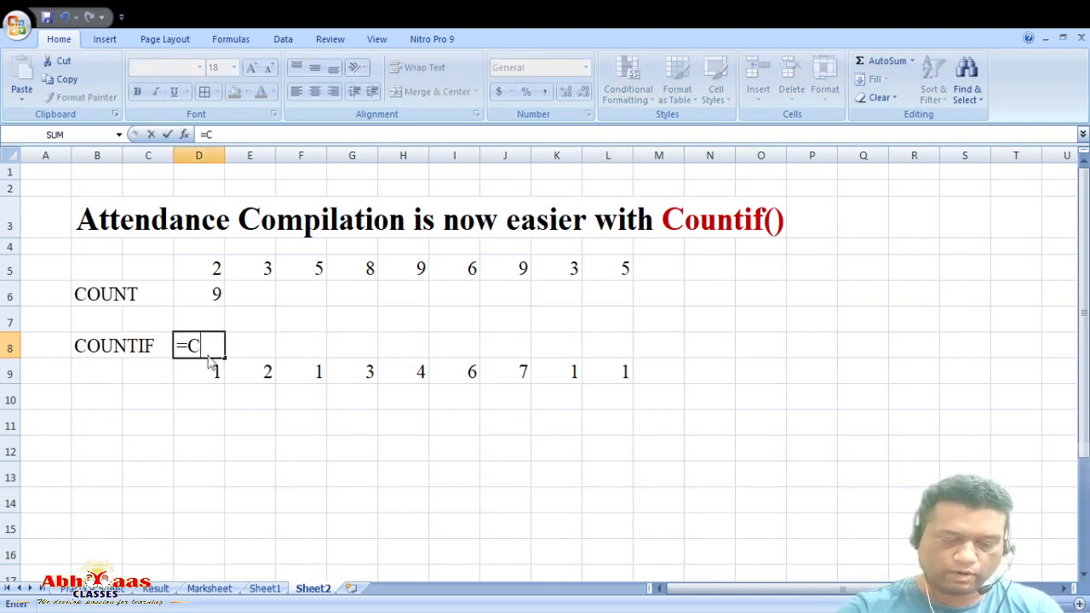
text(OUNTIF()
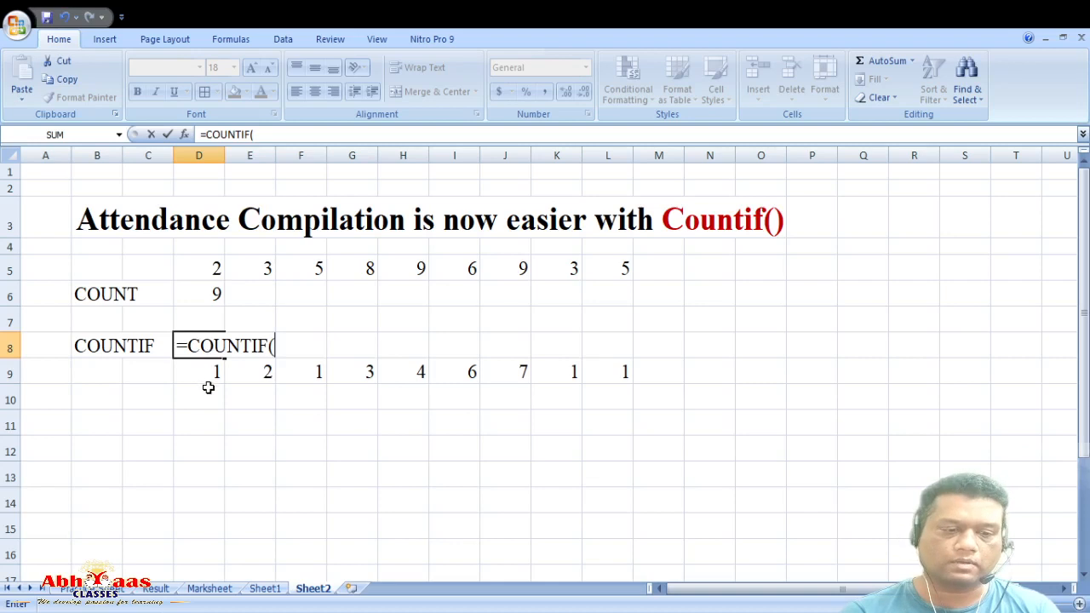
drag(204, 375, 595, 376)
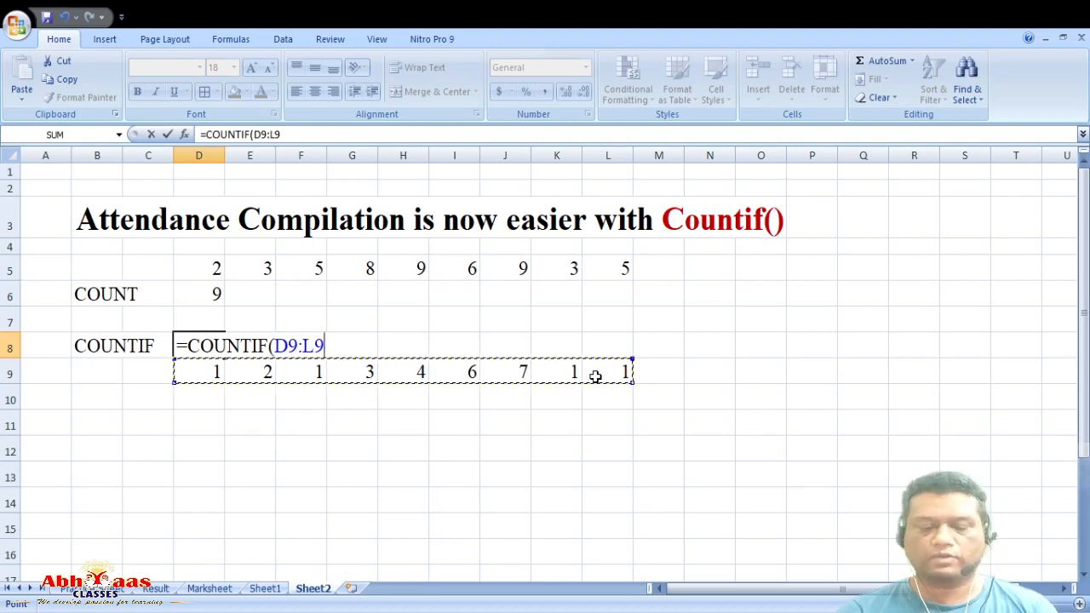
text(,)
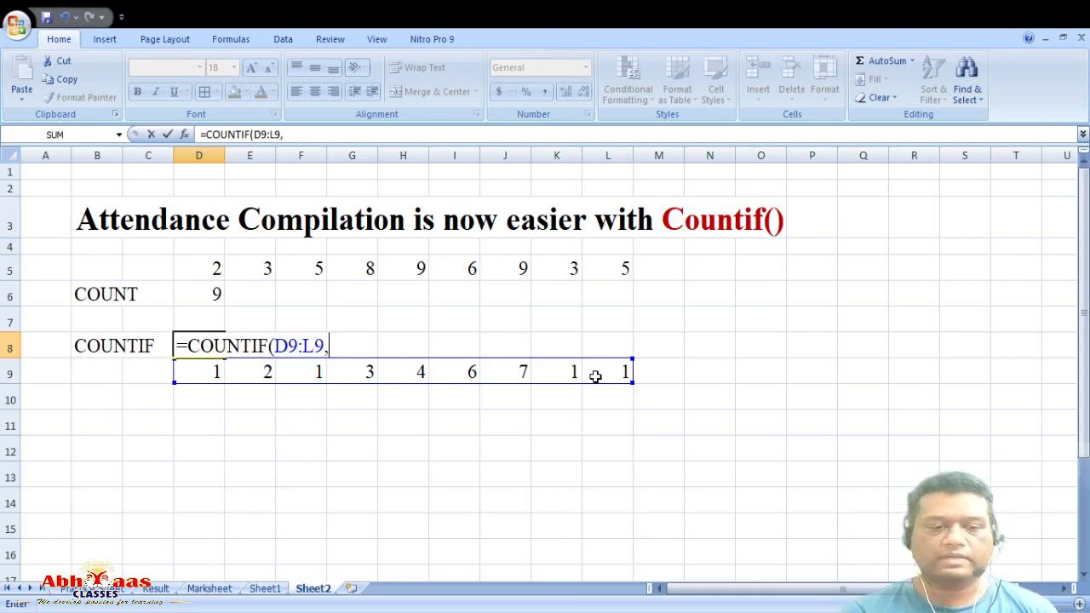
text(1)
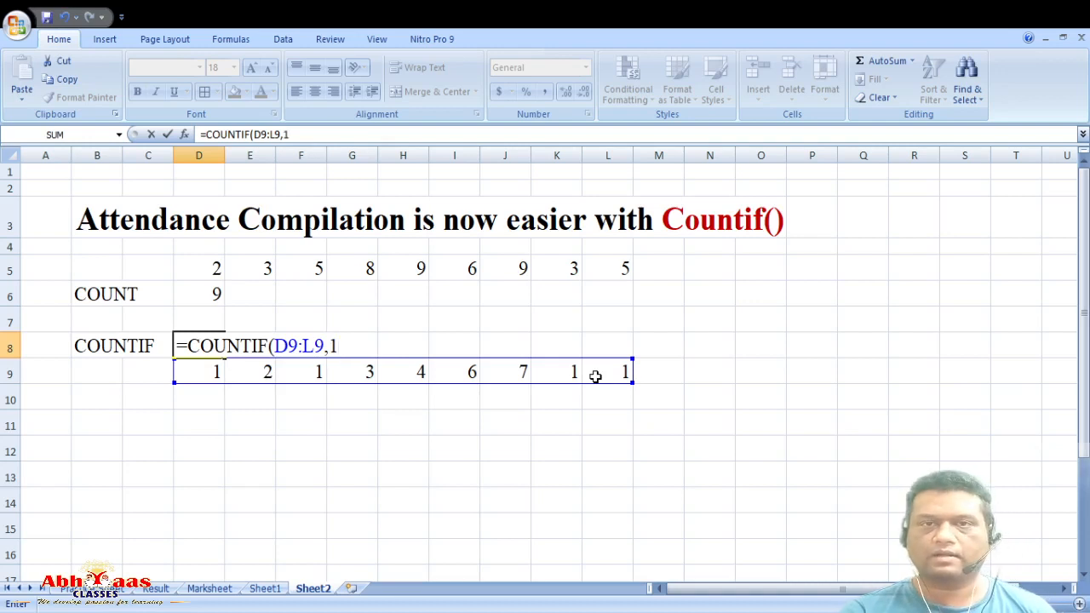
text())
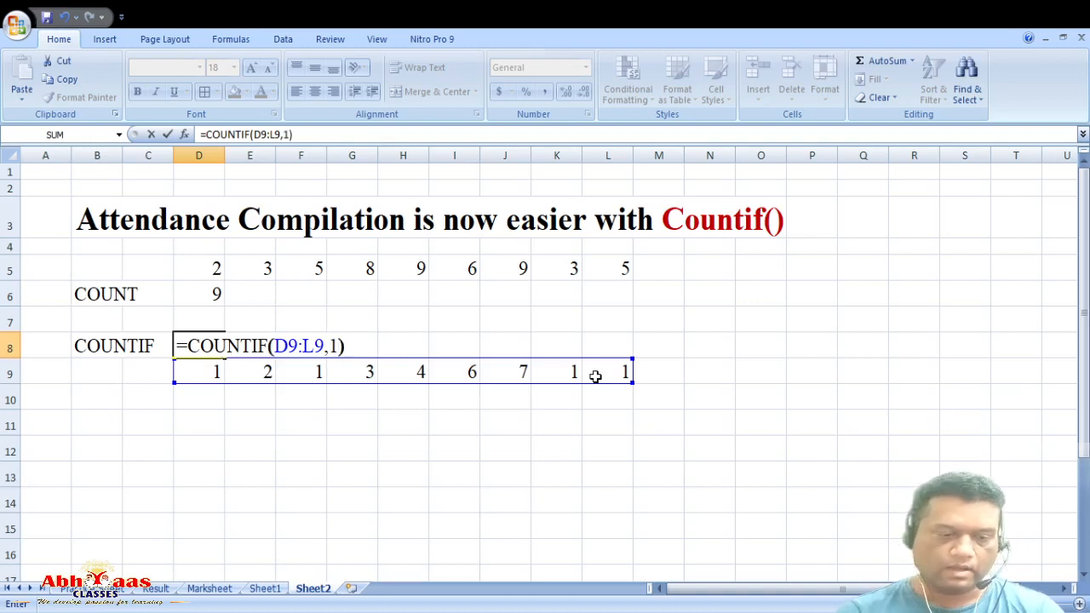
key(Return)
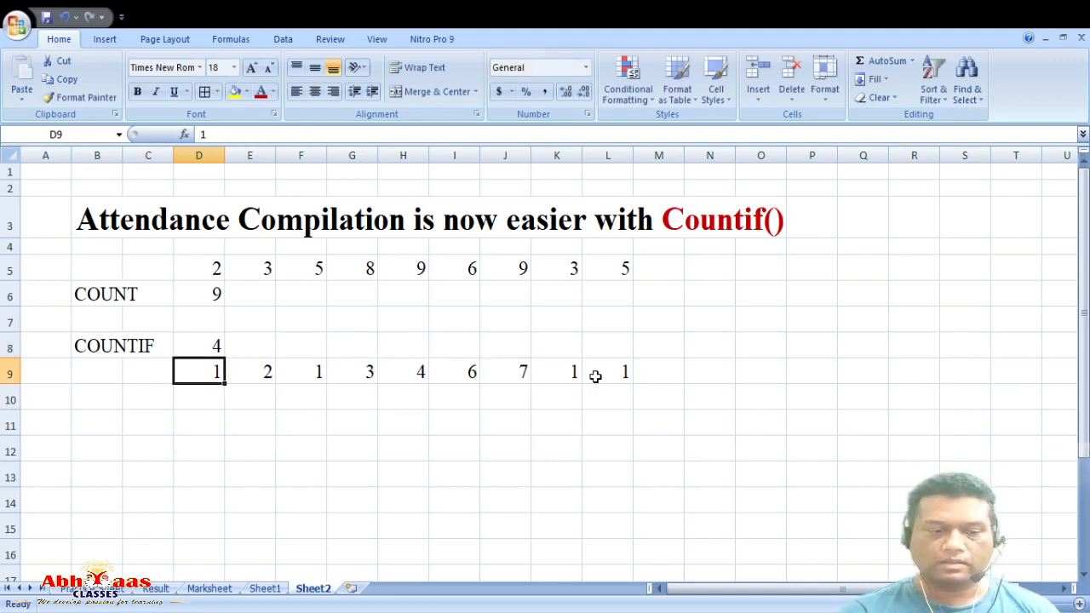
Step: Enter the attendance mark P in each of the cells D11 through H11
drag(193, 372, 610, 371)
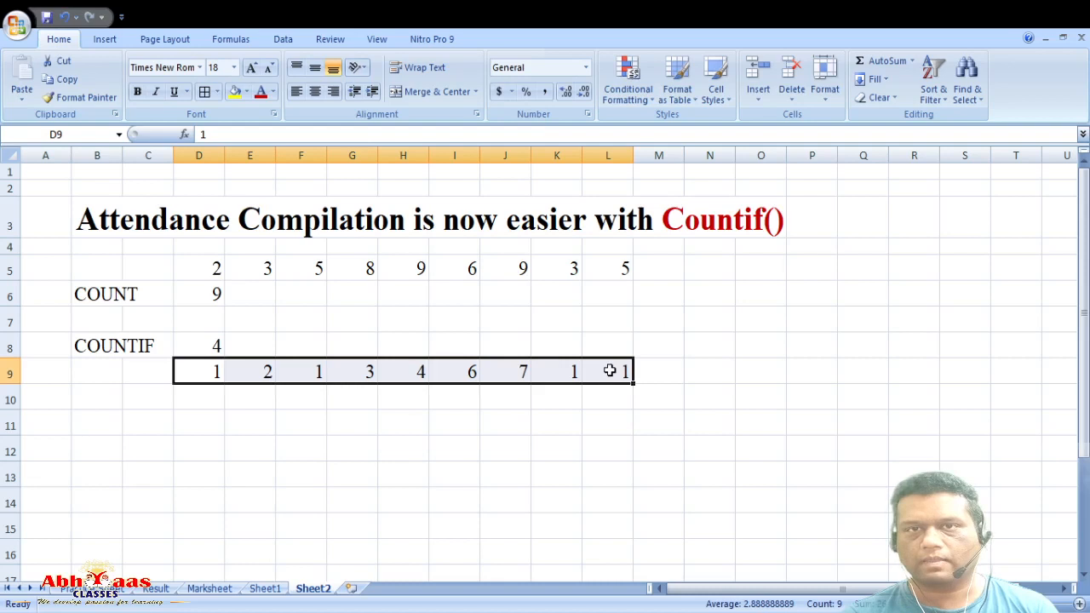
click(201, 427)
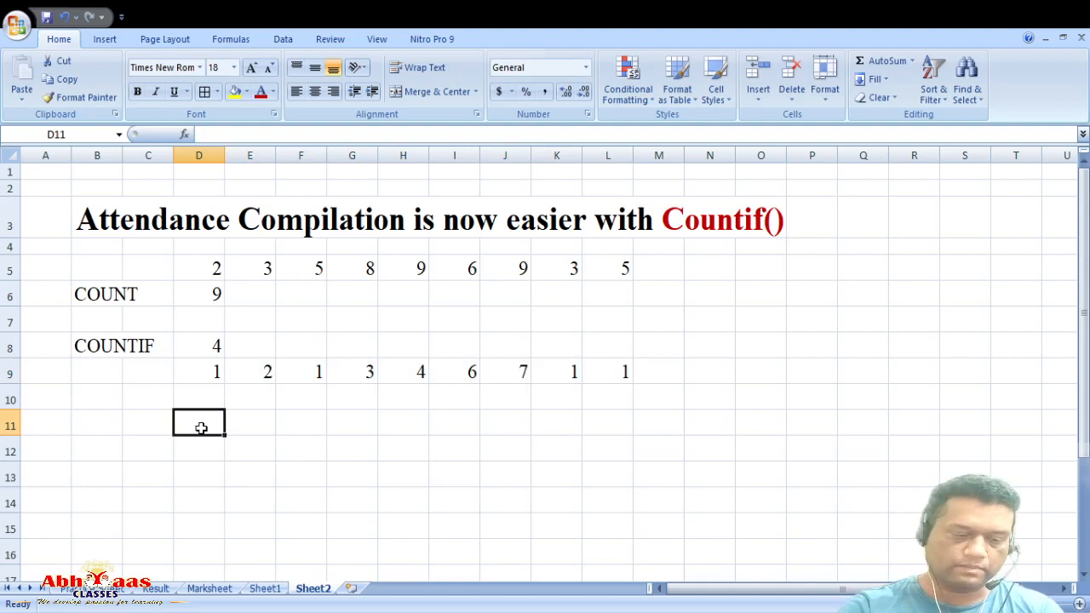
text(P)
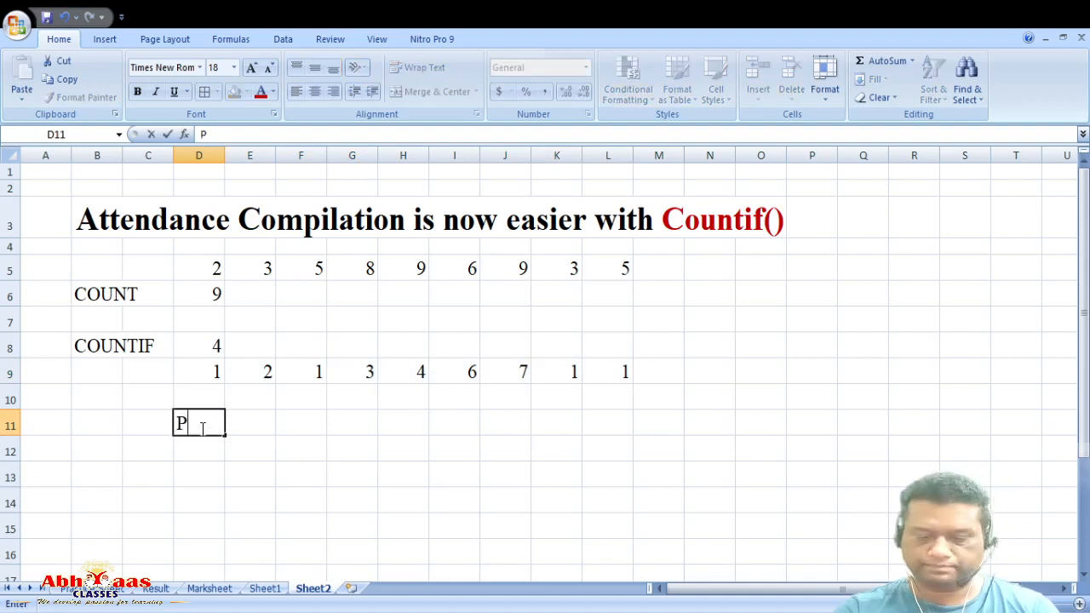
key(Tab)
text(P)
key(Tab)
text(P)
key(Tab)
text(P)
key(Tab)
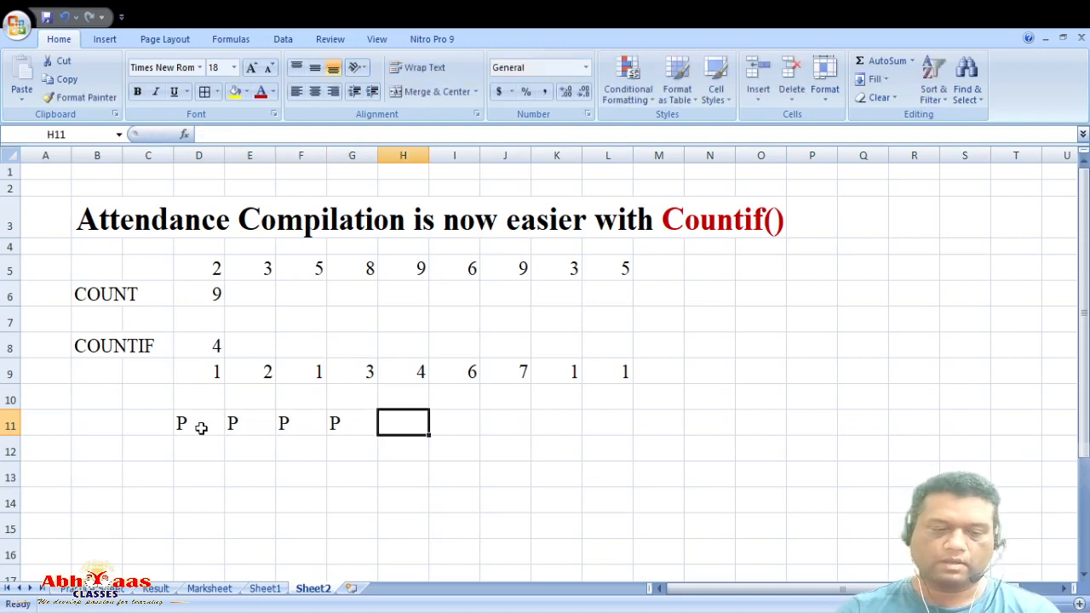
text(P)
key(Tab)
key(Left)
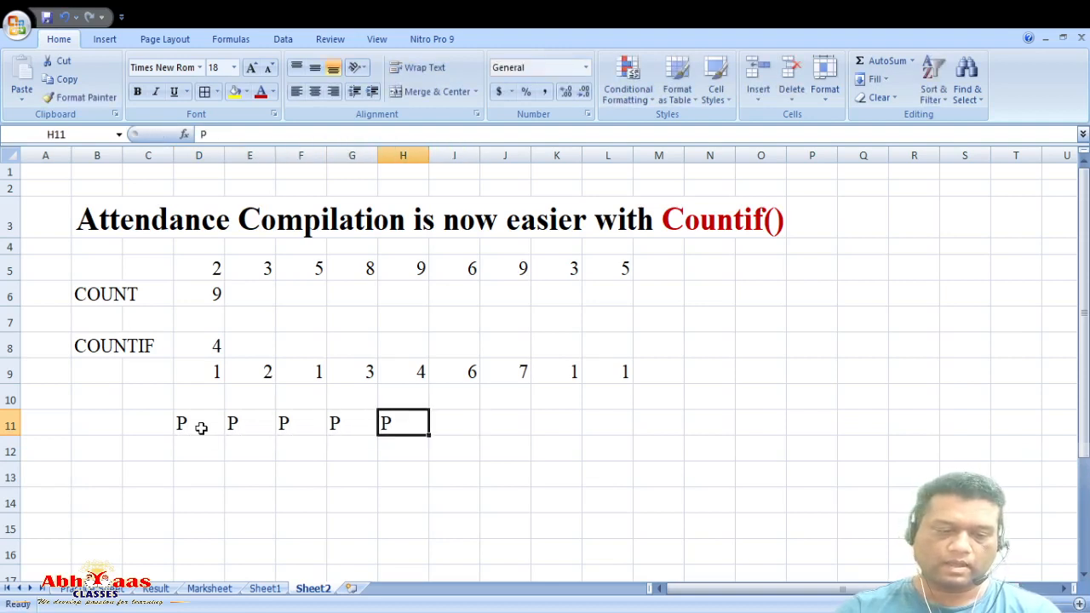
Step: Change G11 to L and H11 to A, and enter P in cells I11 through L11
key(Left)
text(L)
key(Tab)
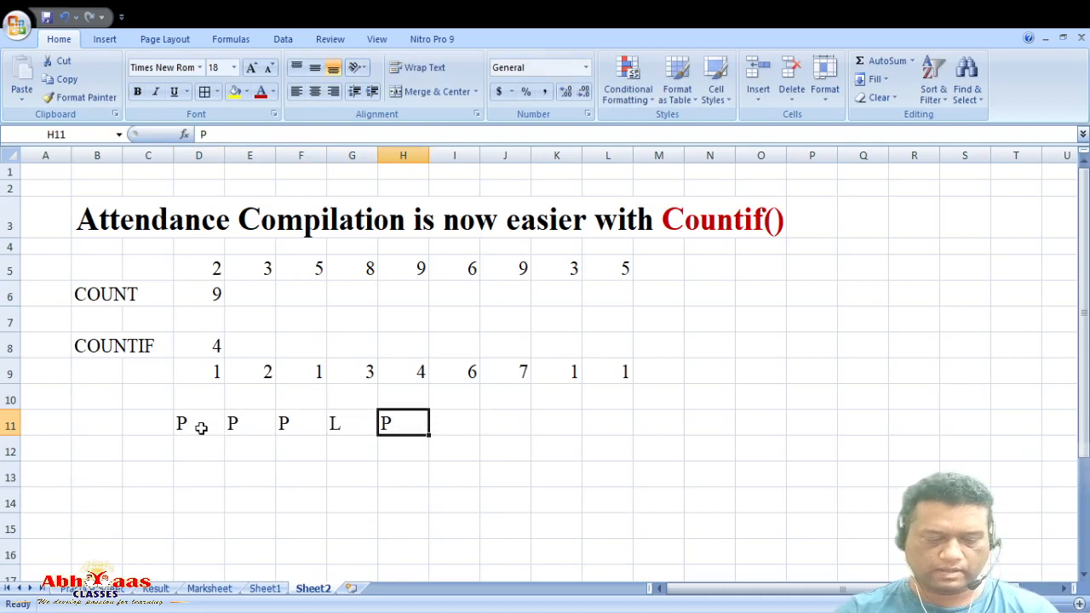
text(A)
key(Tab)
text(P)
key(Tab)
text(P)
key(Tab)
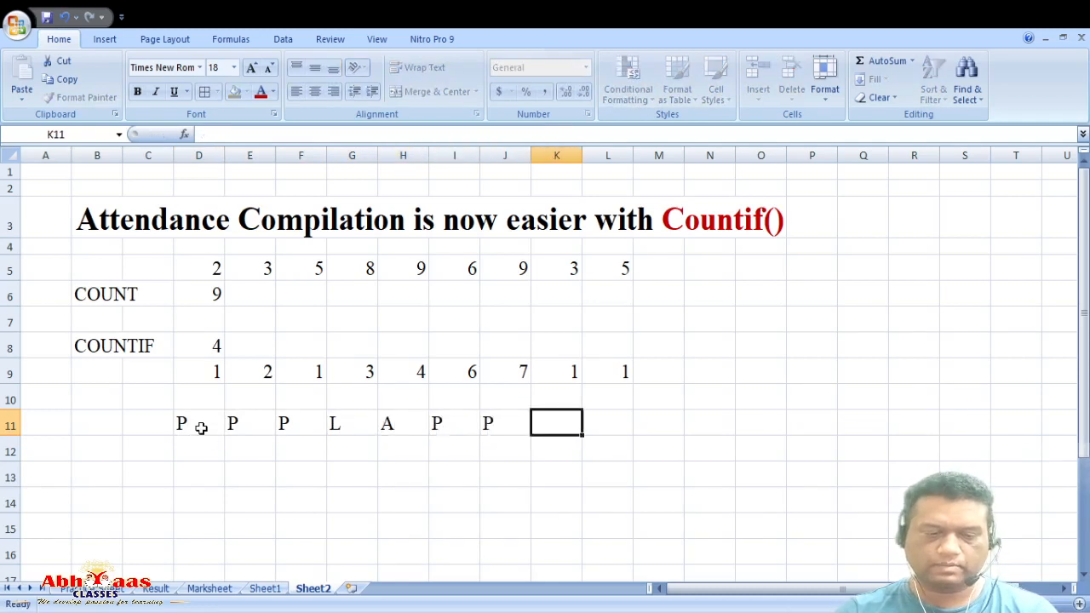
text(P)
key(Tab)
text(P)
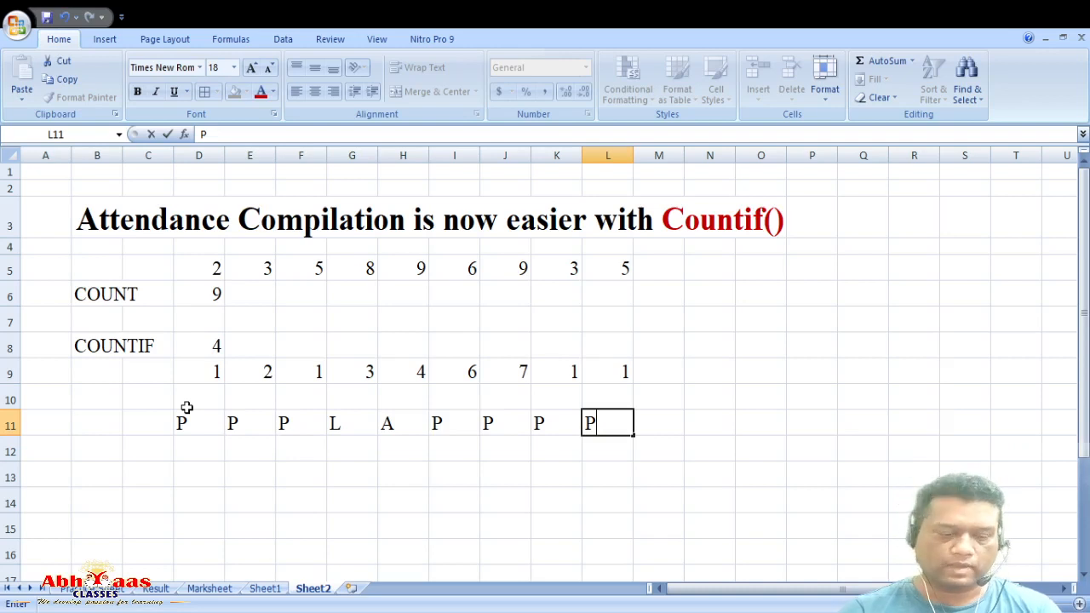
text(=COUNT)
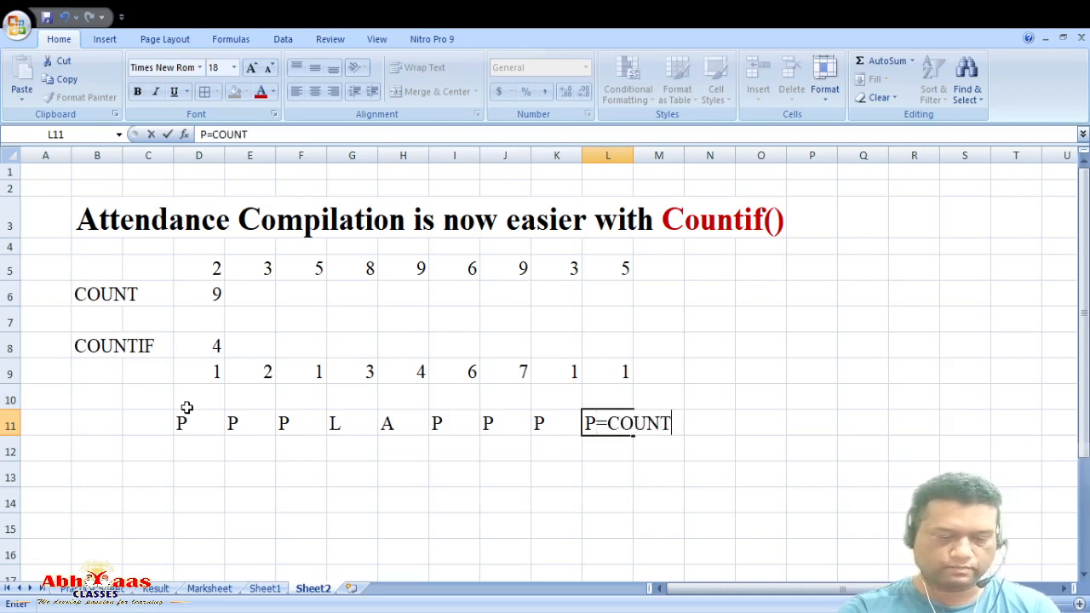
key(Escape)
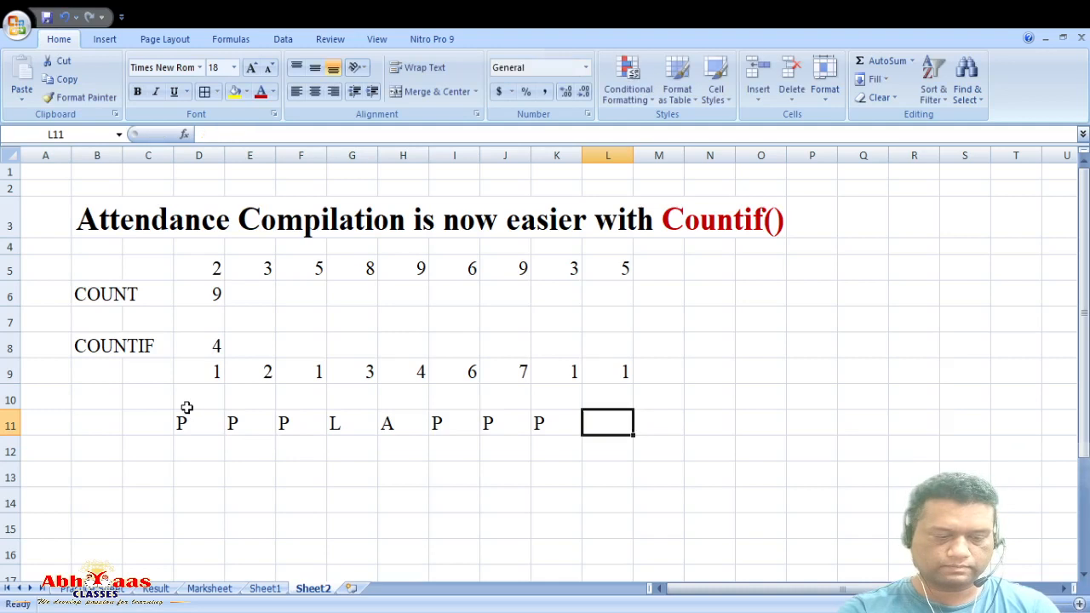
text(P)
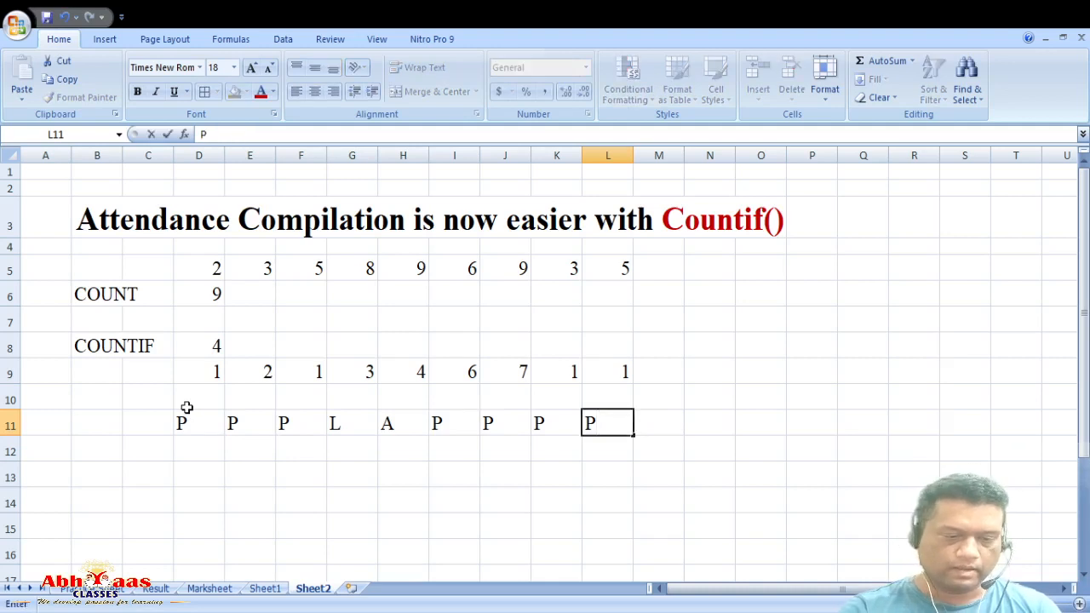
Step: Enter the formula =COUNTIF(D11:L11,"P") in cell D10 to count the P marks in the row below
click(208, 400)
text(=)
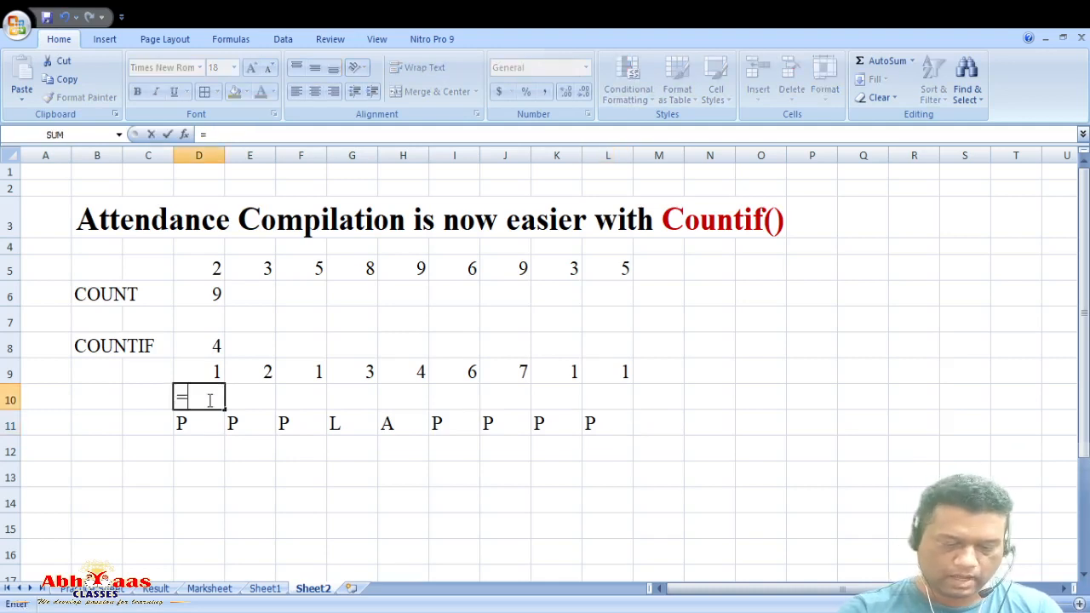
text(COUNTIF()
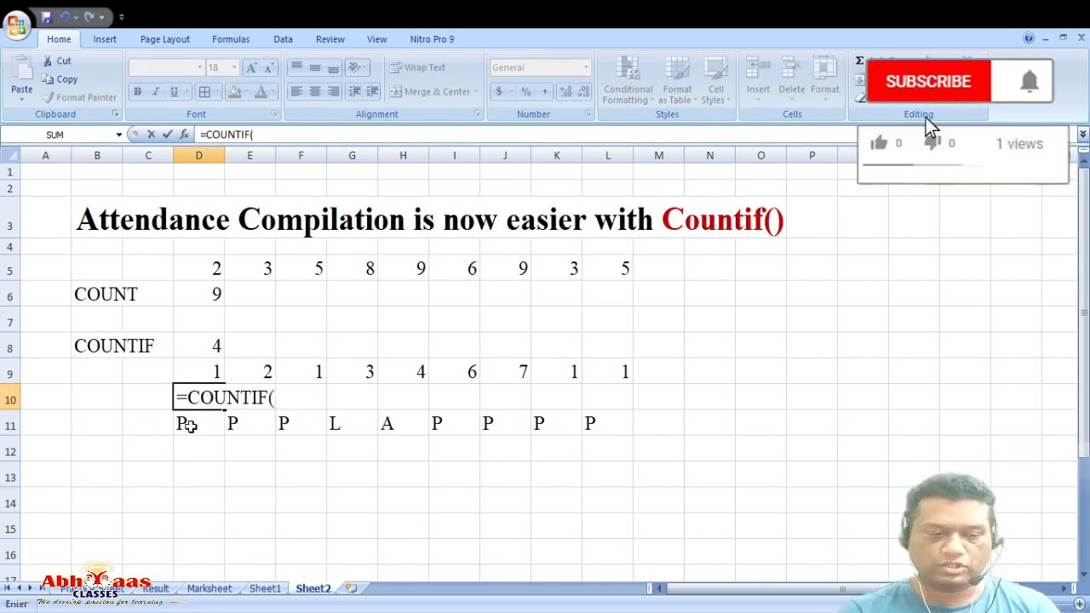
drag(183, 426, 588, 419)
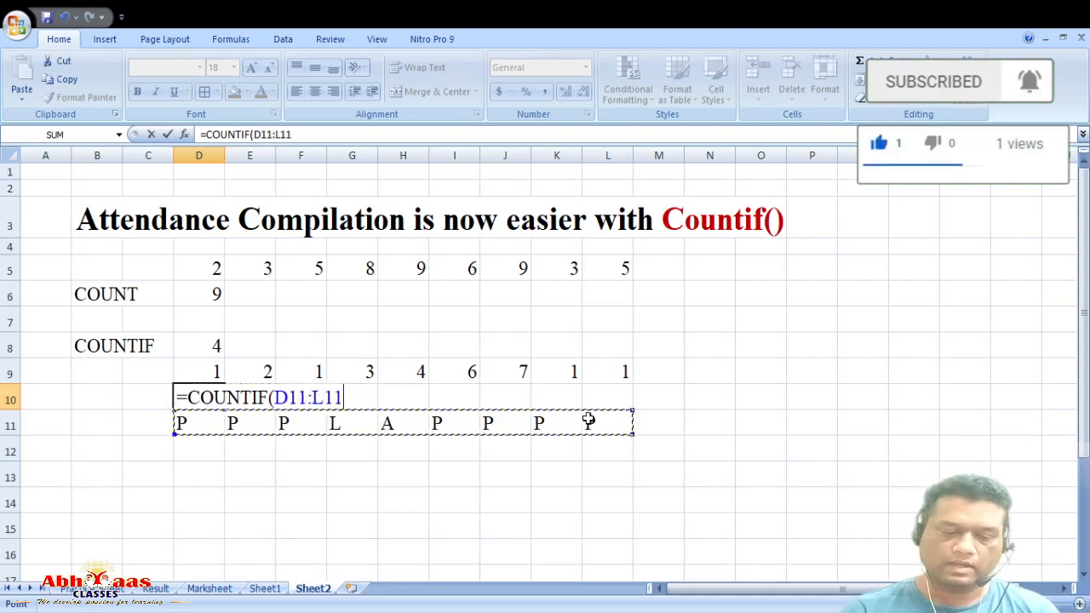
text(,)
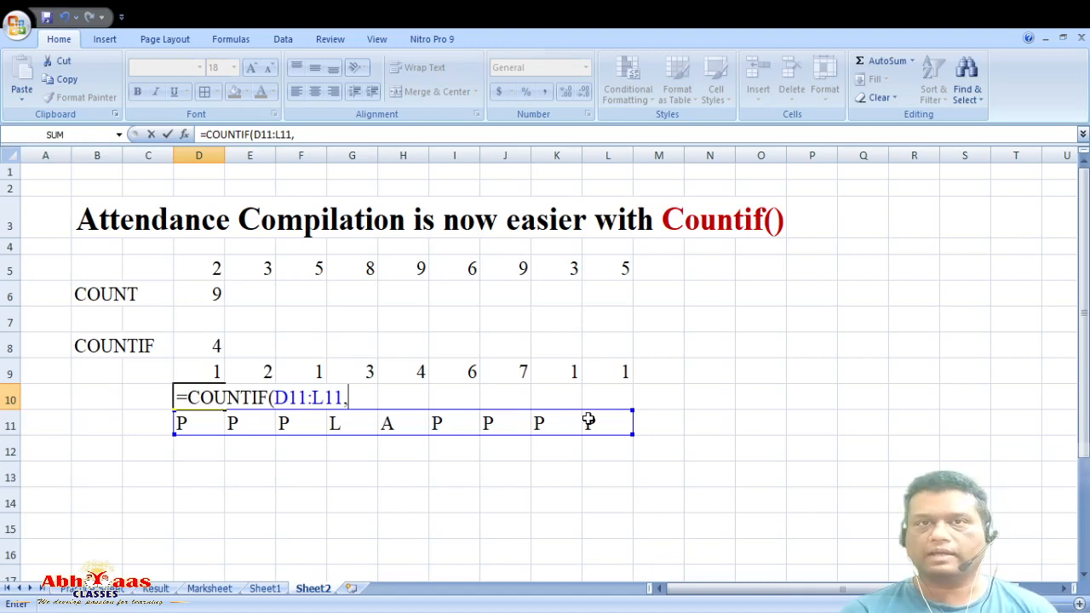
text(")
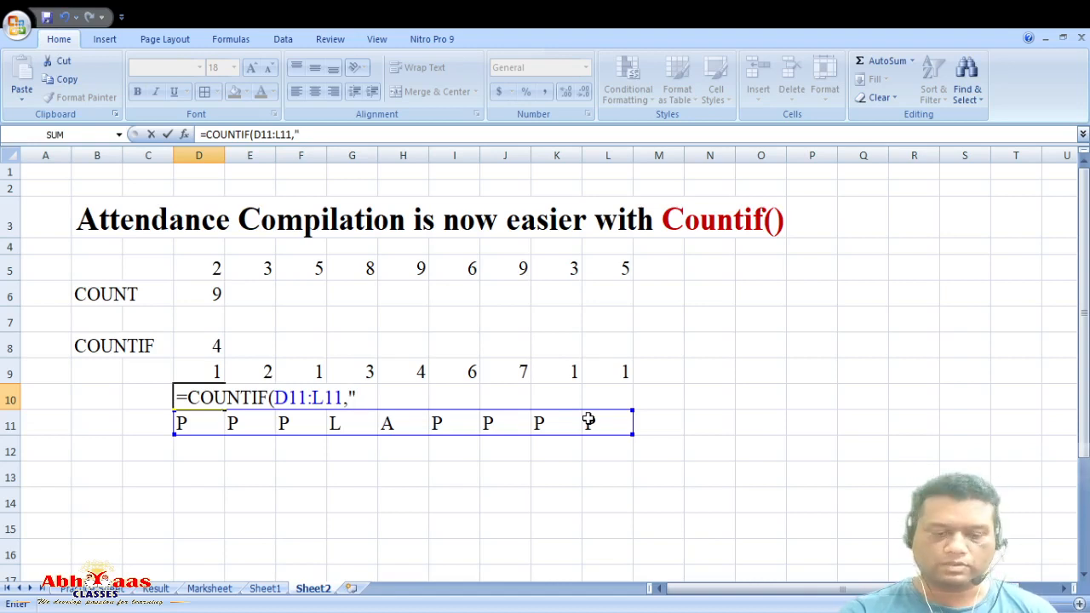
text(p)
key(BackSpace)
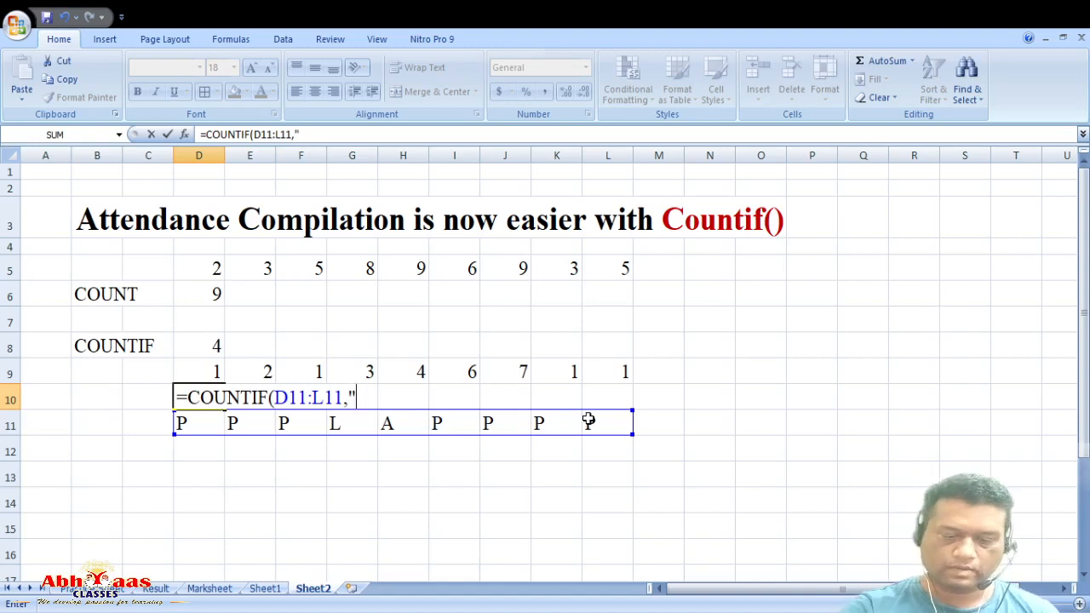
text(P"))
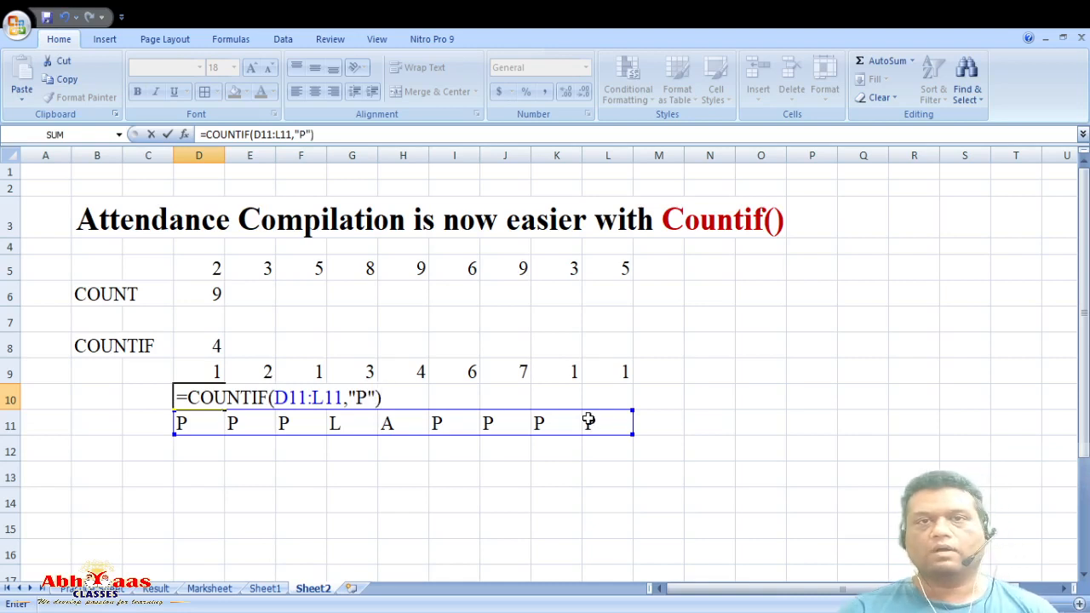
key(Return)
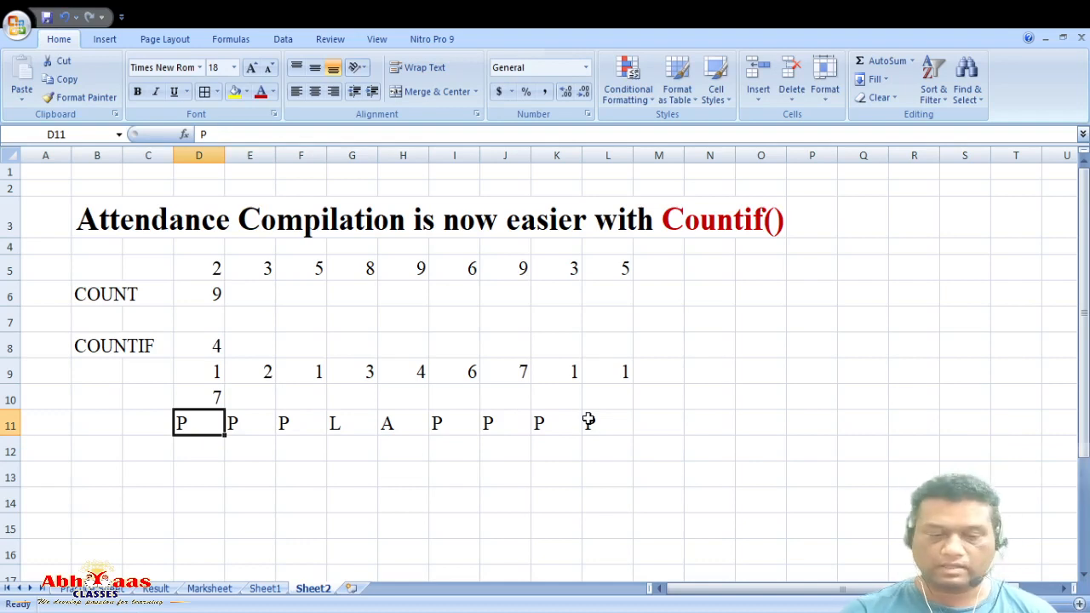
Step: Go through the marks in row 11 cell by cell to check the count of P marks
key(Right)
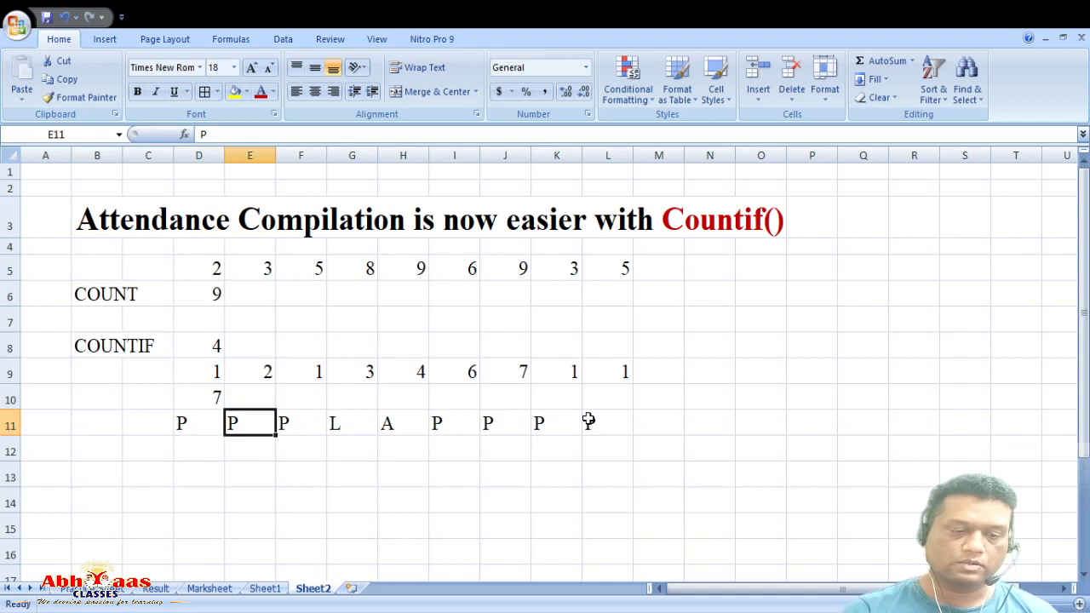
key(Right)
key(Right)
key(Right)
key(Right)
key(Right)
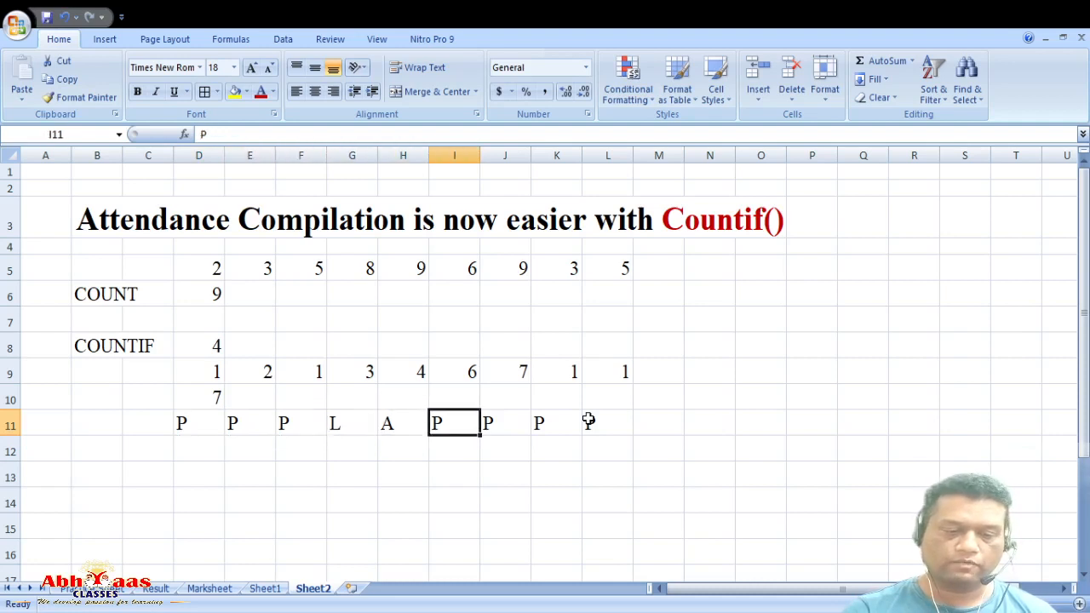
key(Right)
key(Right)
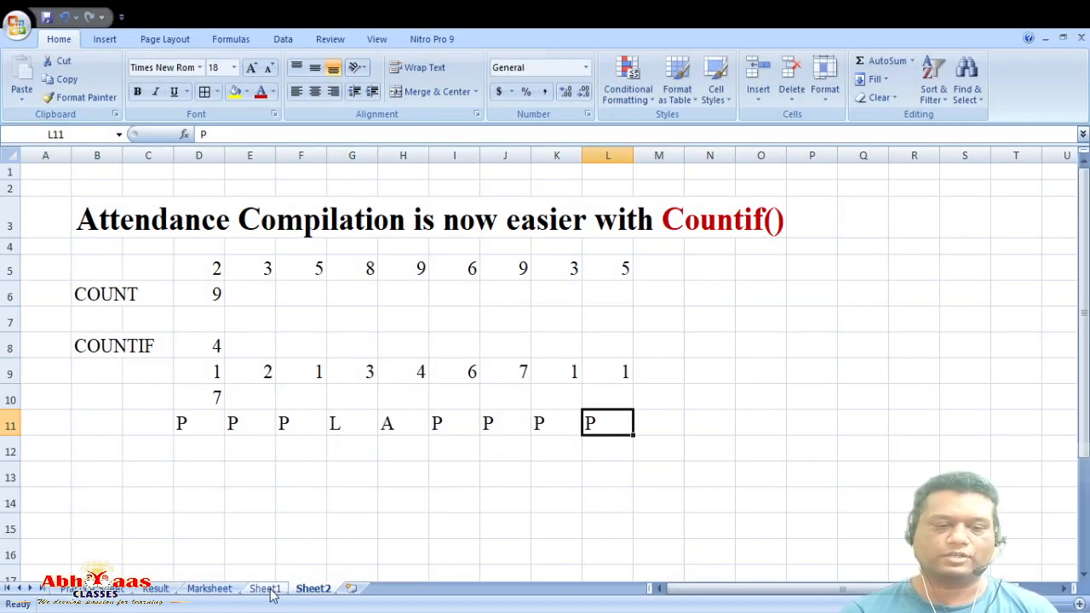
Step: On Sheet1, enter the formula =COUNTIF(C4:R4,"L") in cell U4 to count the first student's L marks
click(269, 591)
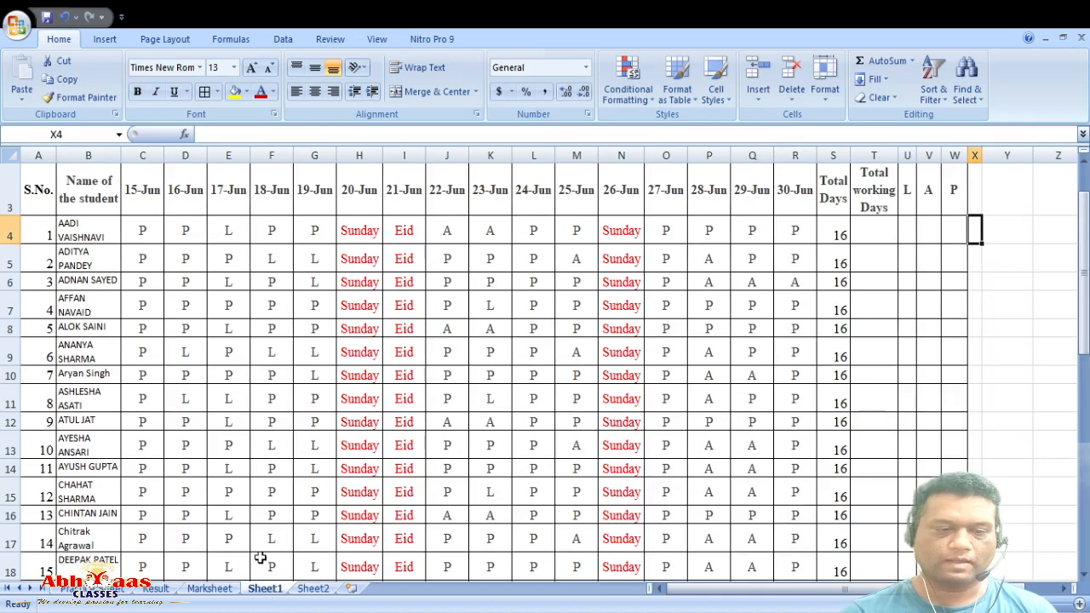
drag(1084, 276, 1083, 249)
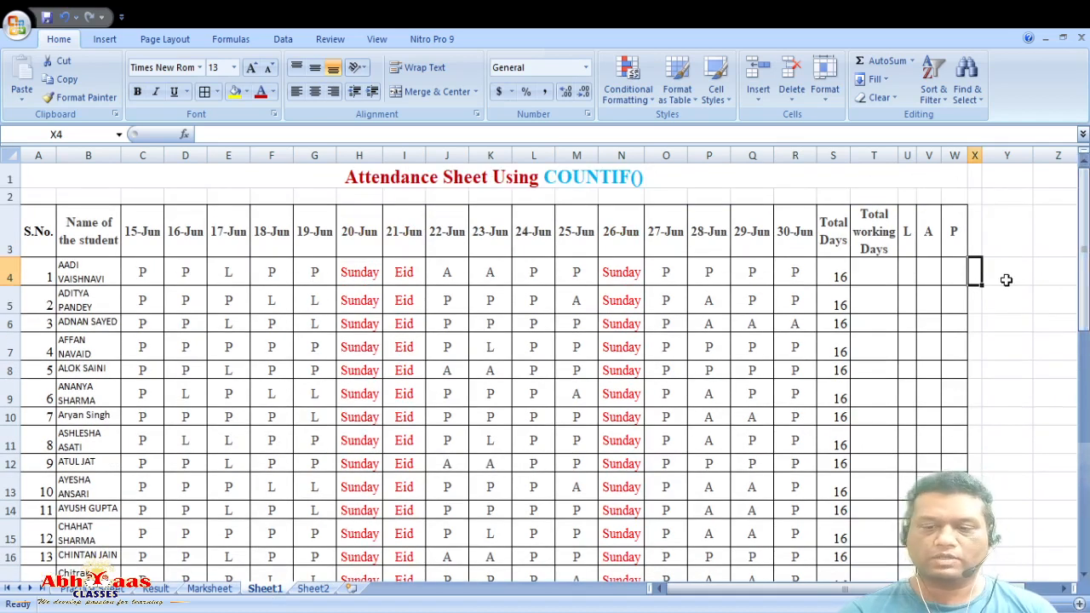
drag(1085, 260, 1080, 501)
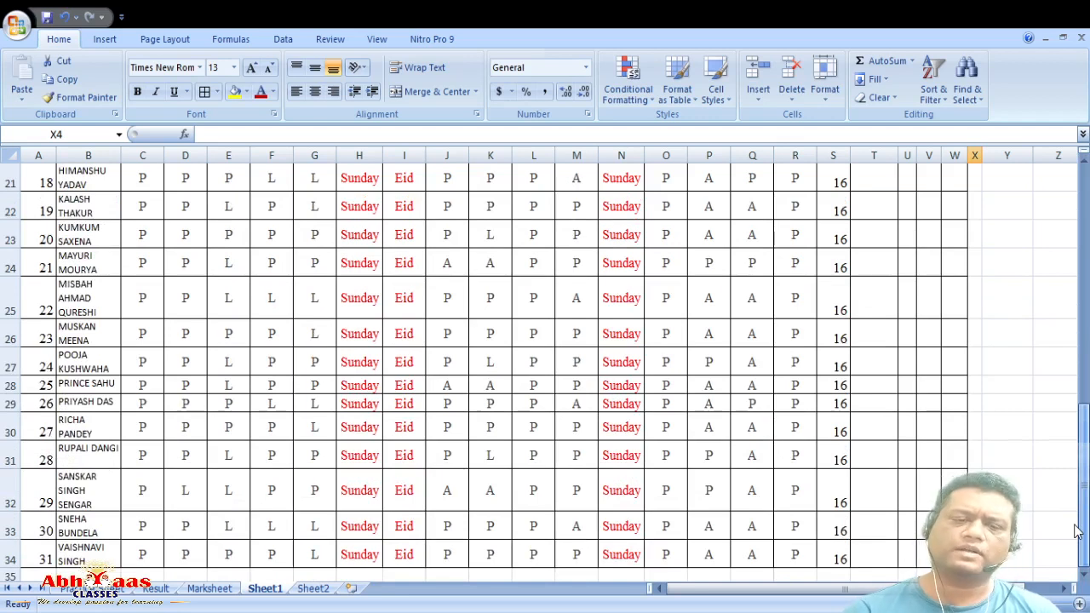
scroll(1077, 531, up, 7)
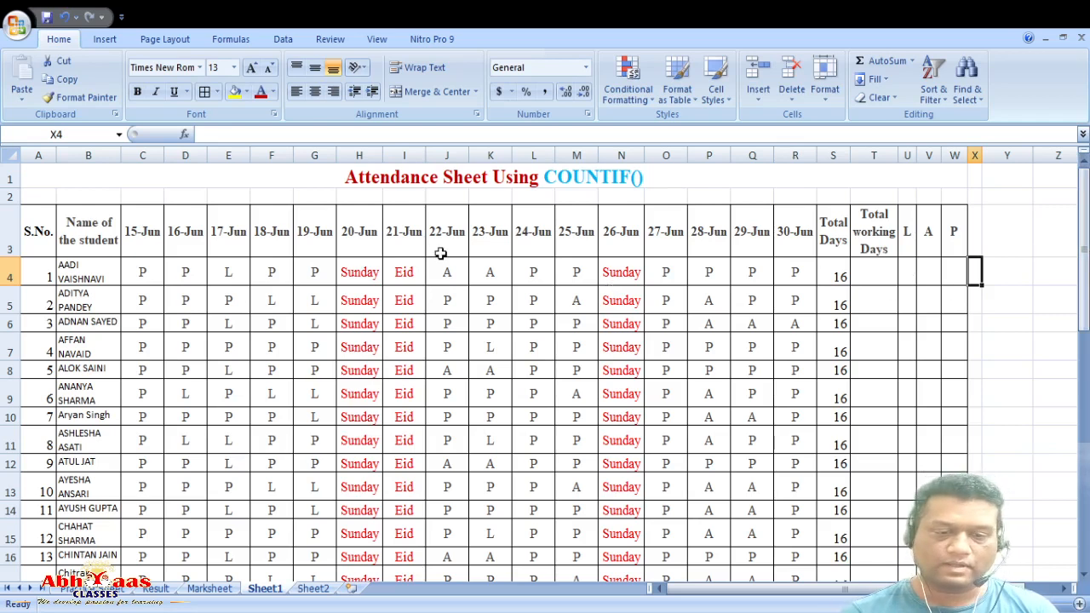
click(905, 273)
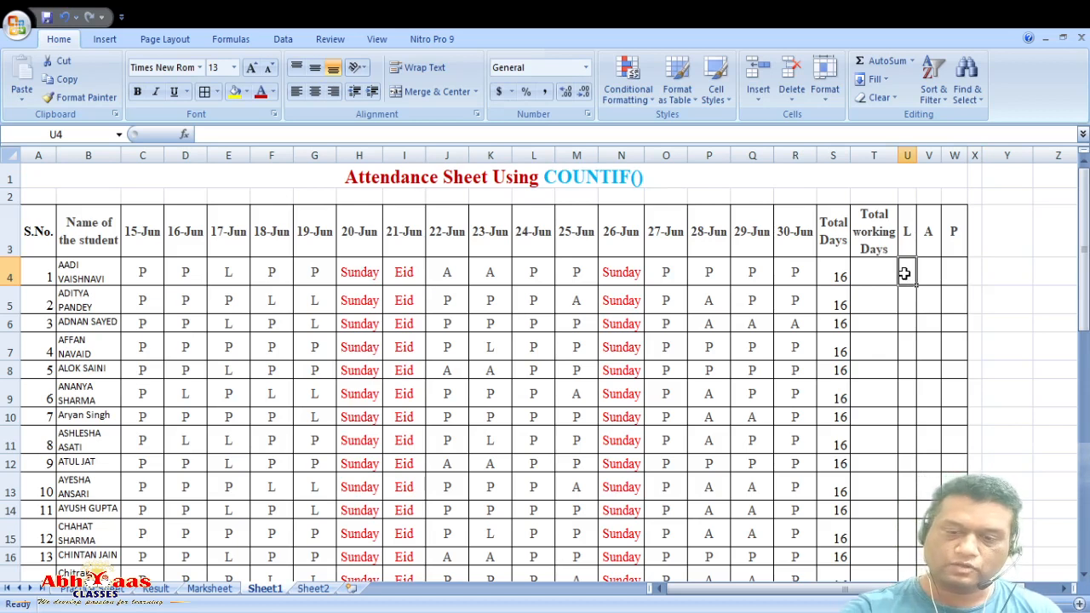
text(=COUNTIF()
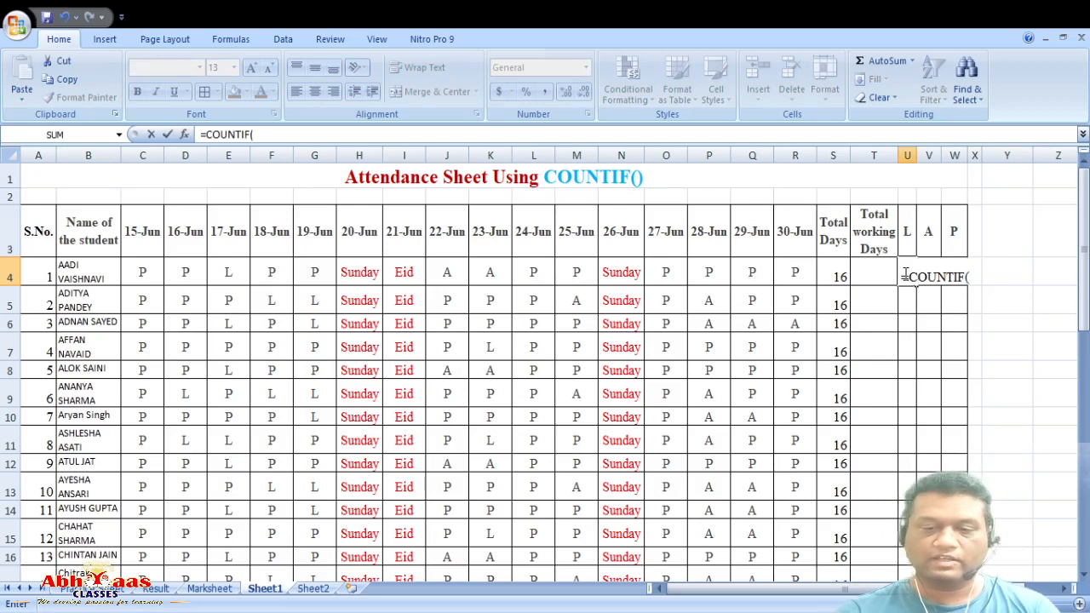
drag(160, 267, 807, 275)
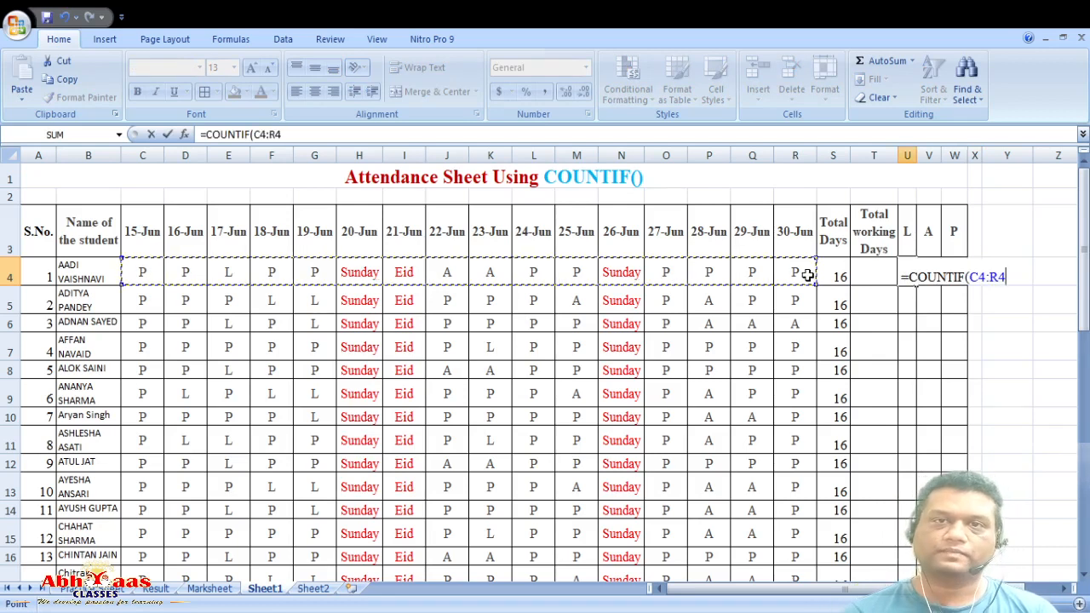
text(,)
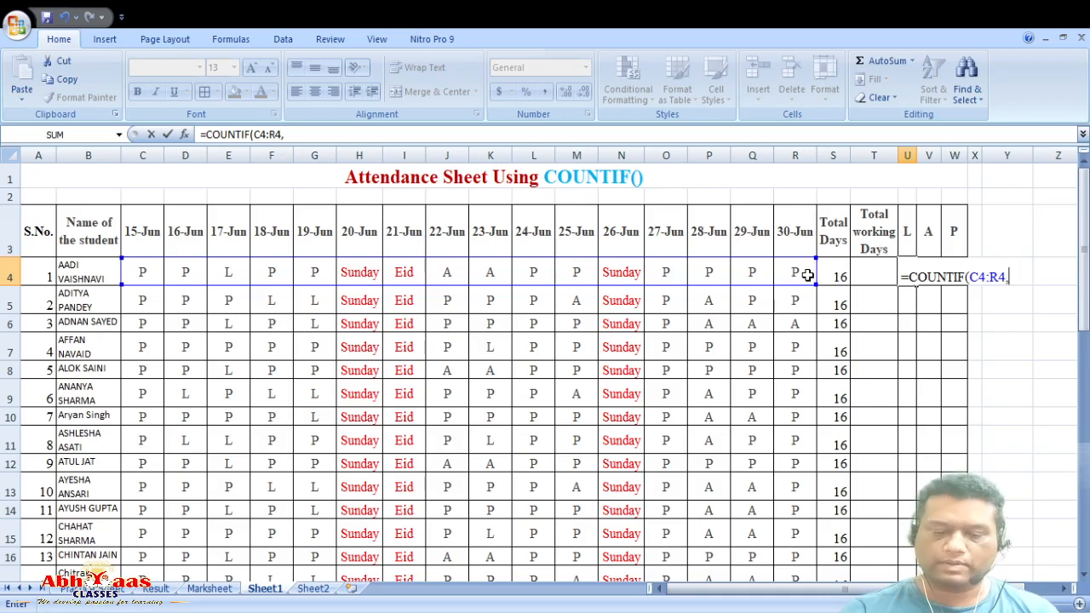
text(")
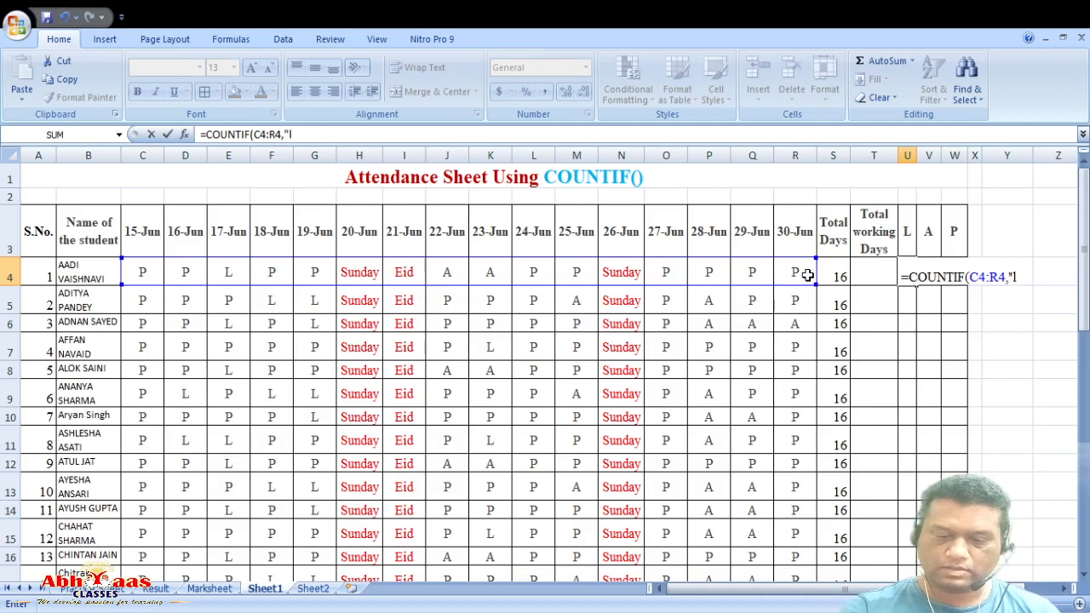
text(L)
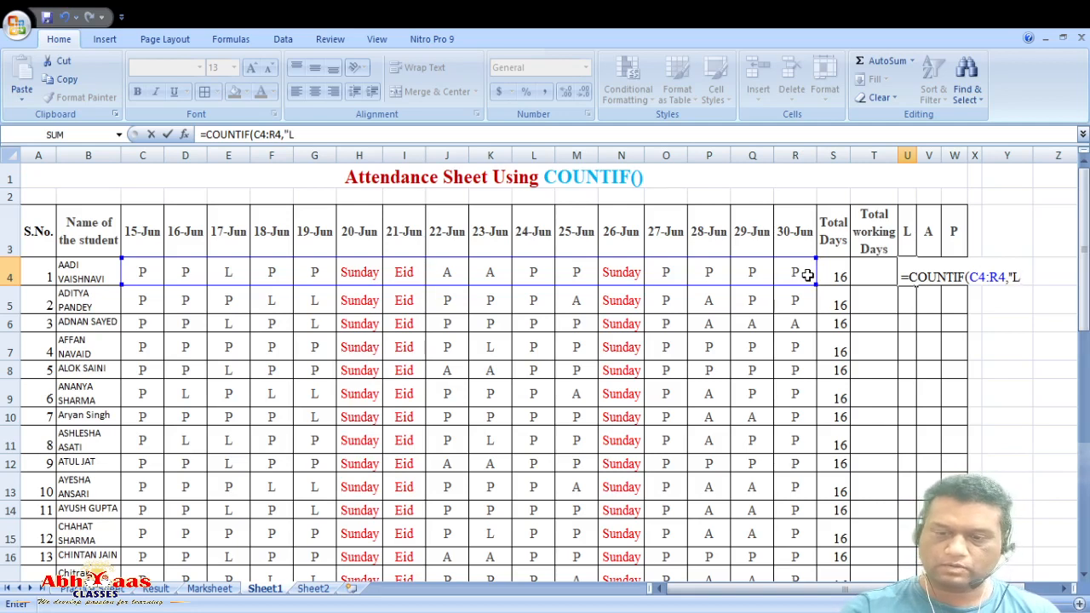
text("))
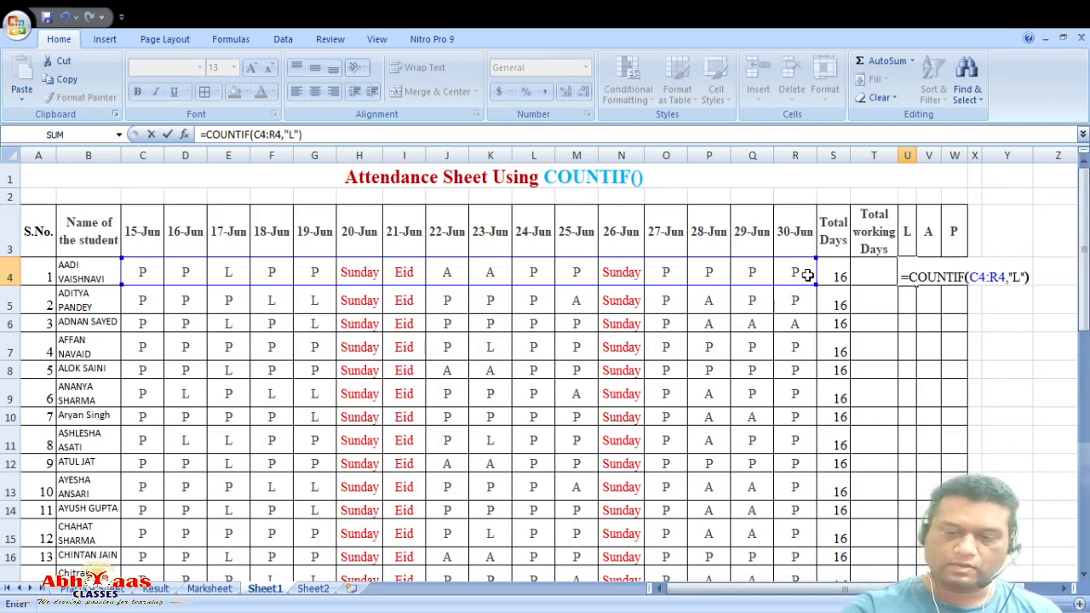
key(Return)
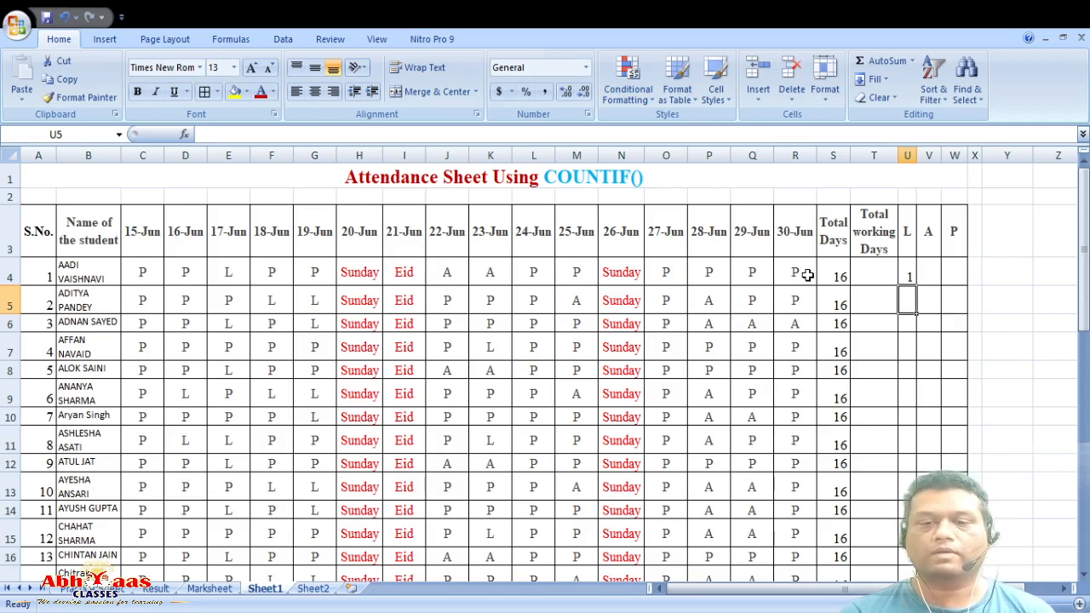
Step: Enter the formula =COUNTIF(C4:R4,A) in cell V4, with the criterion A unquoted, for the first student's A marks
click(932, 269)
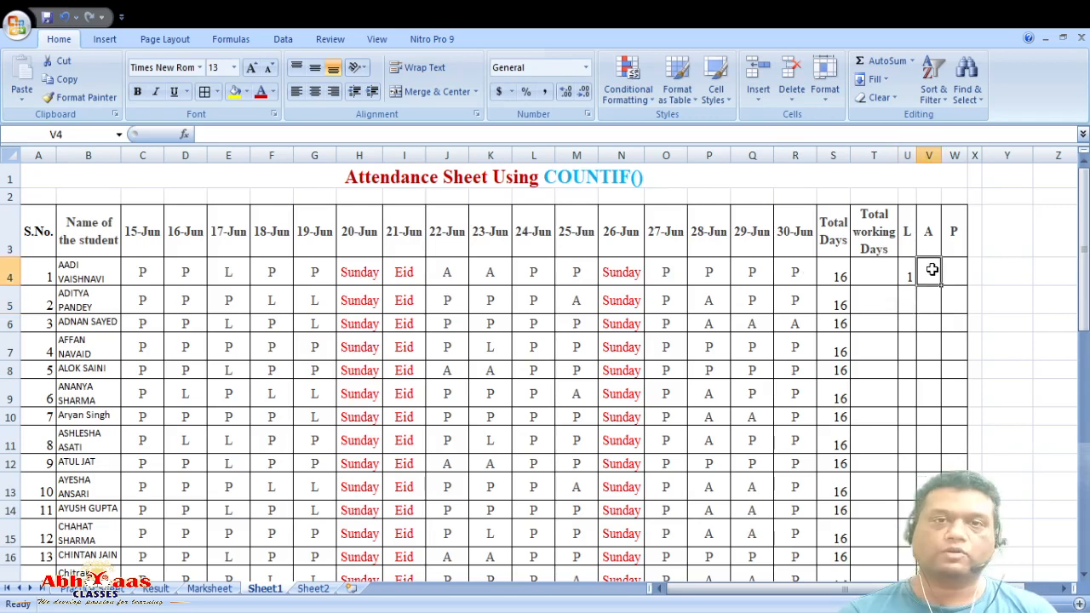
text(=COUNTIF)
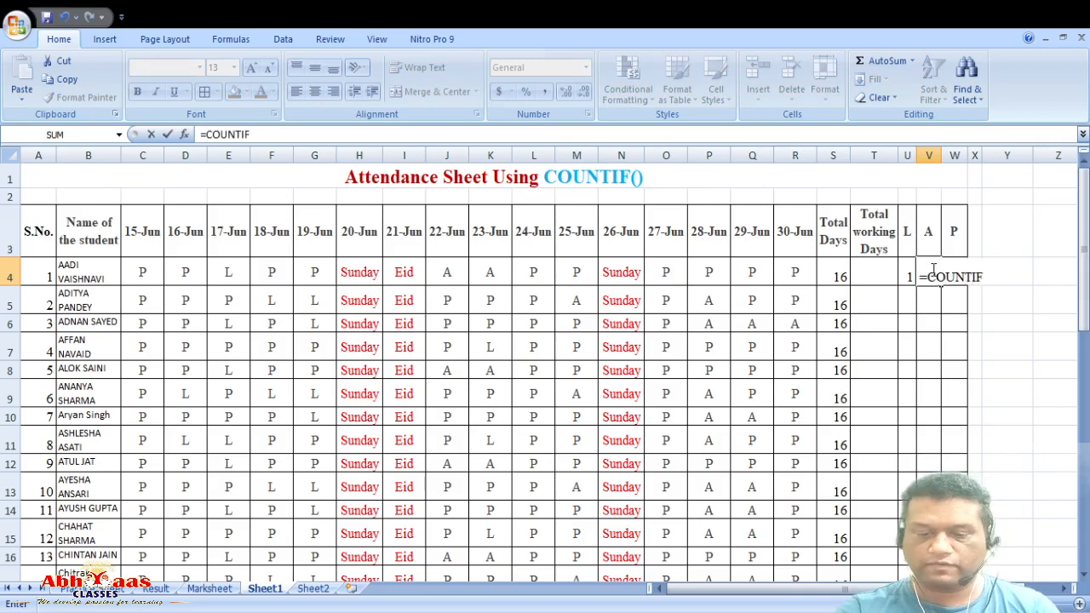
text(()
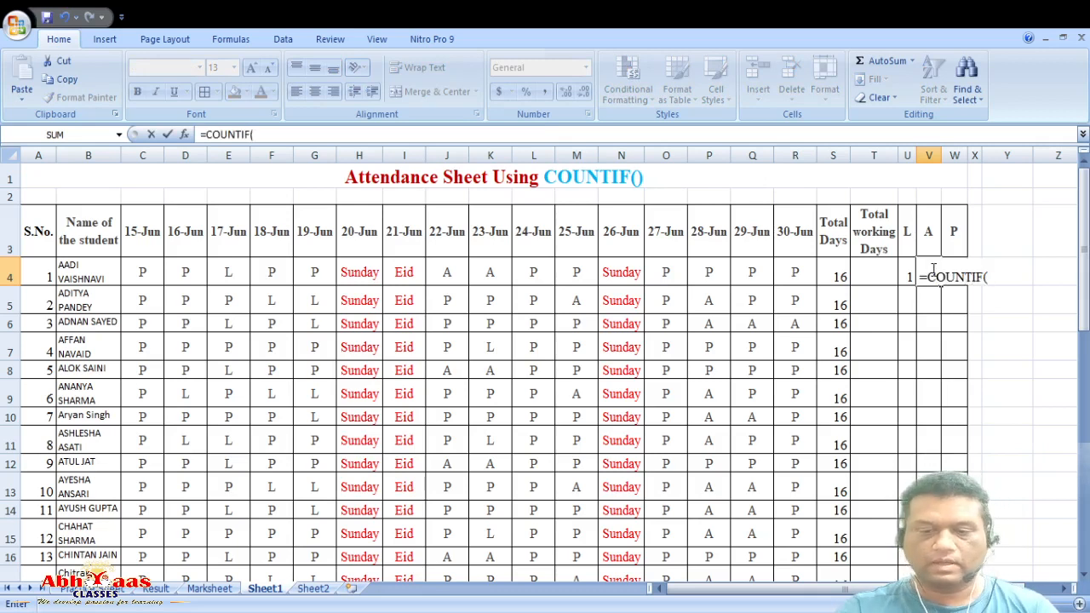
drag(138, 273, 791, 273)
text(,)
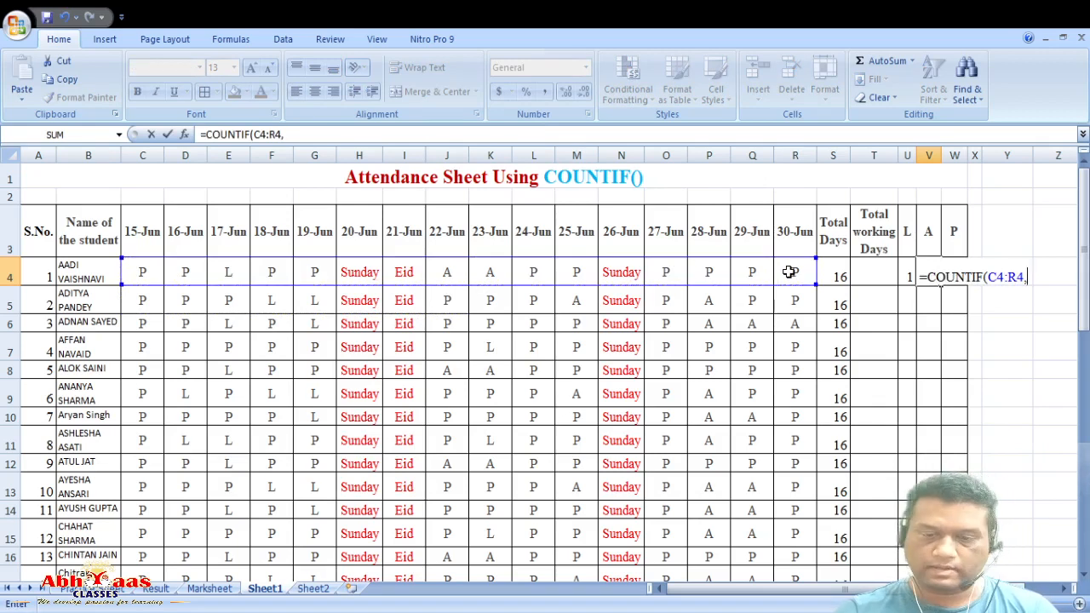
text(a)
key(BackSpace)
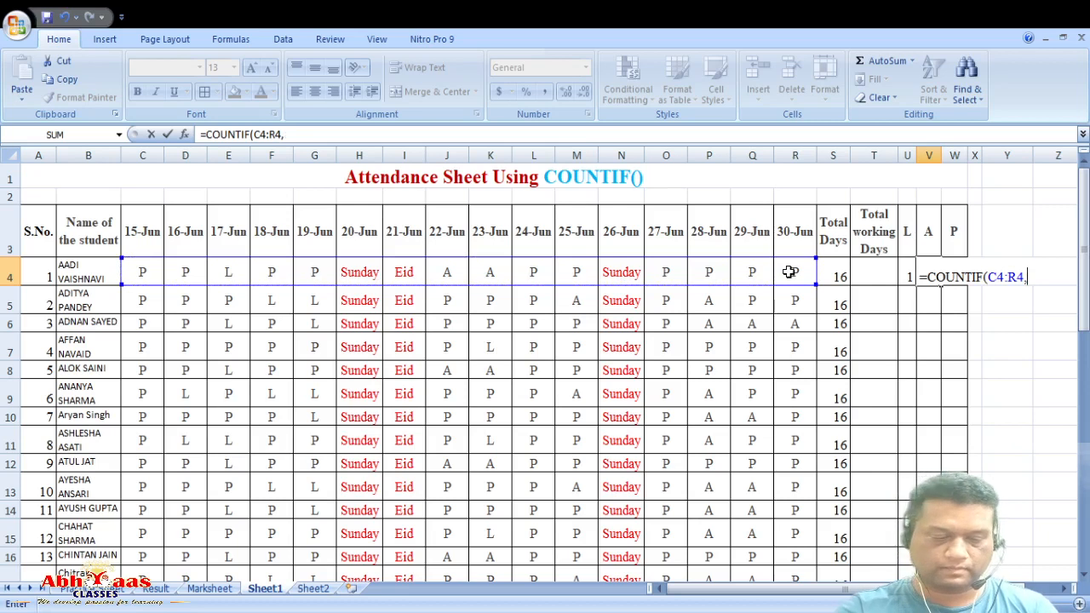
text(A))
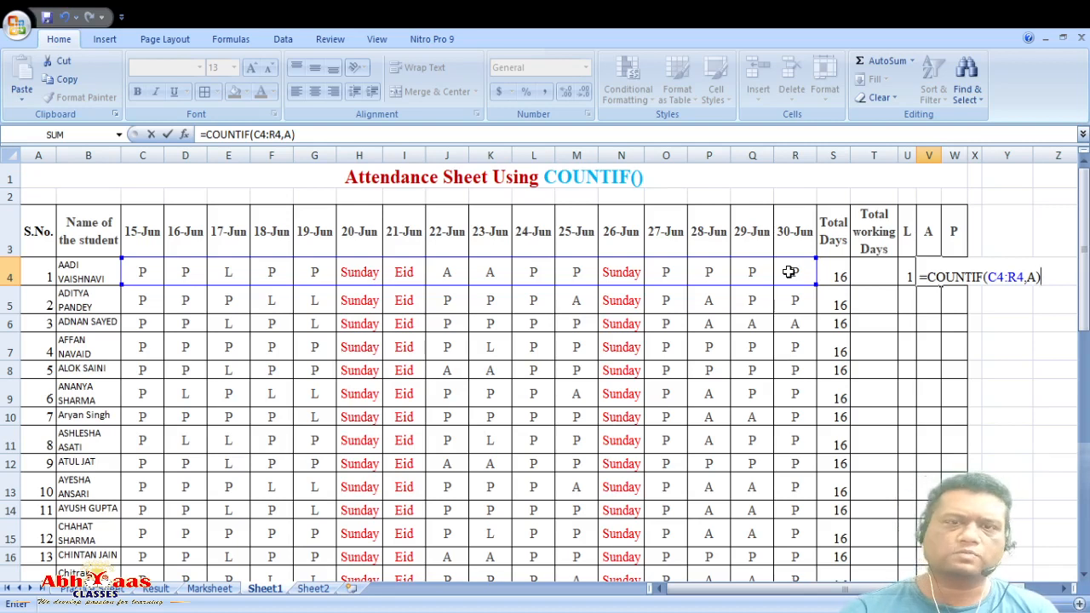
key(Return)
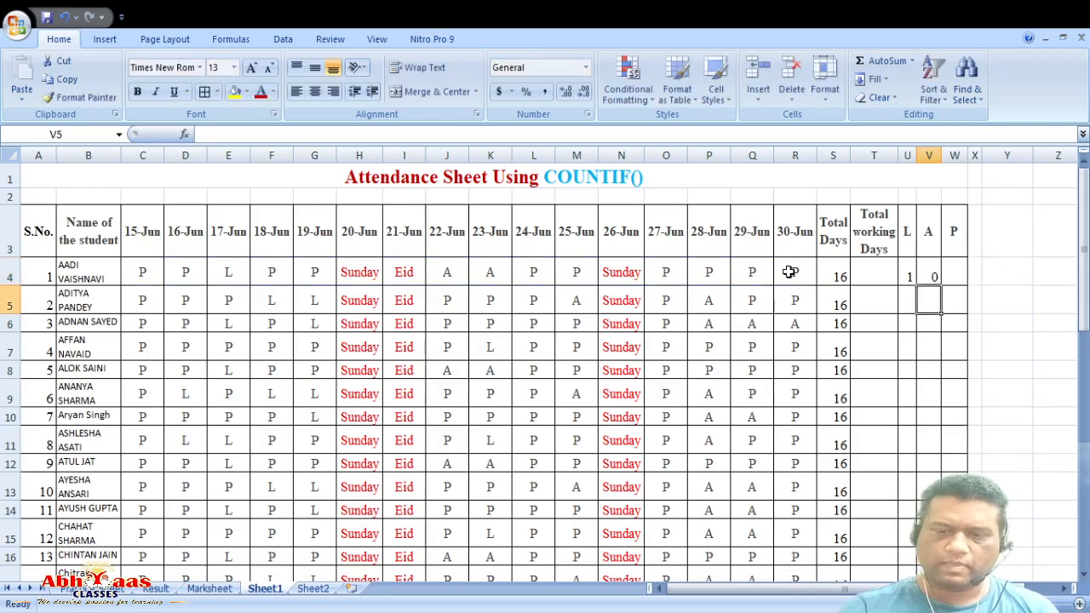
click(929, 275)
double_click(929, 276)
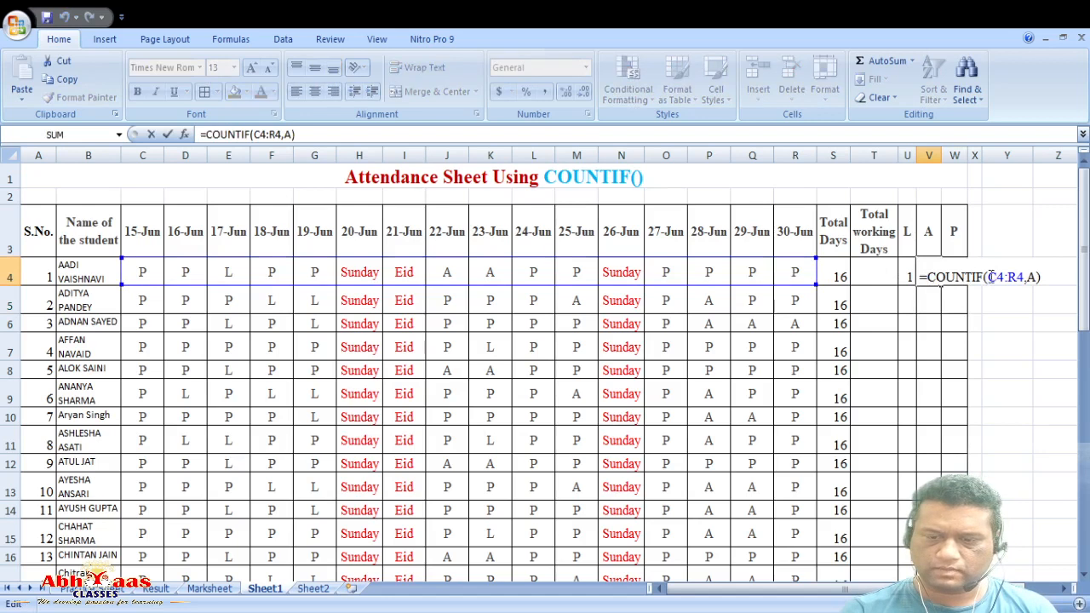
click(913, 339)
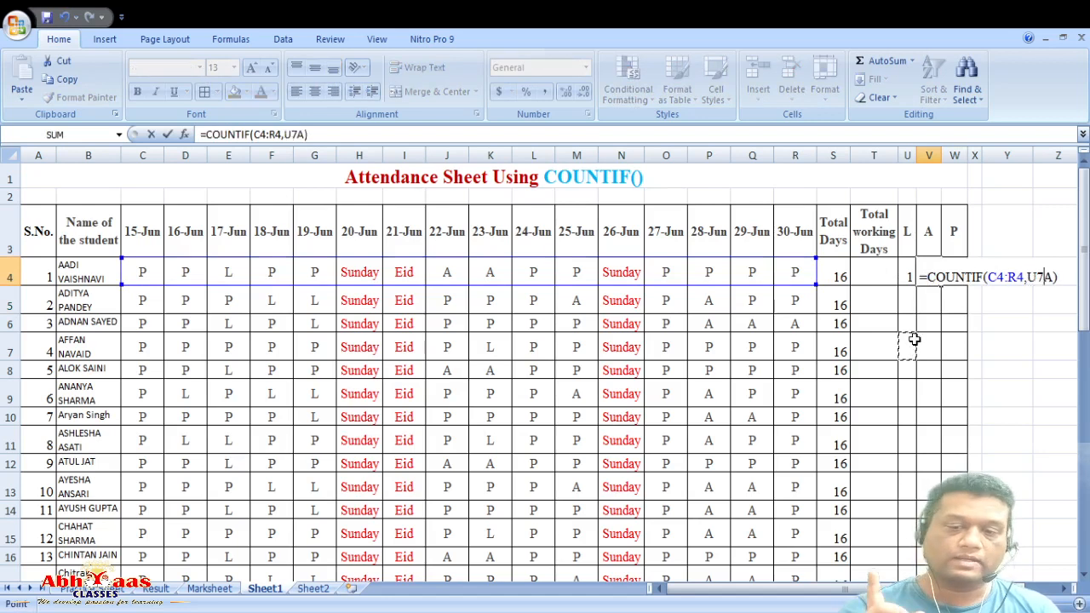
key(BackSpace)
key(BackSpace)
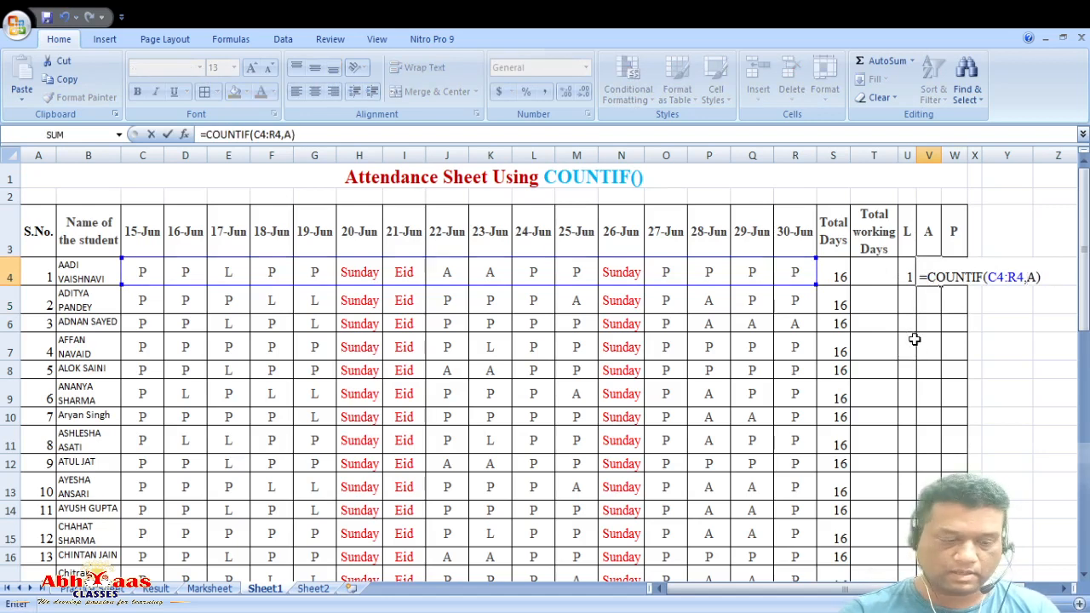
key(ctrl+Return)
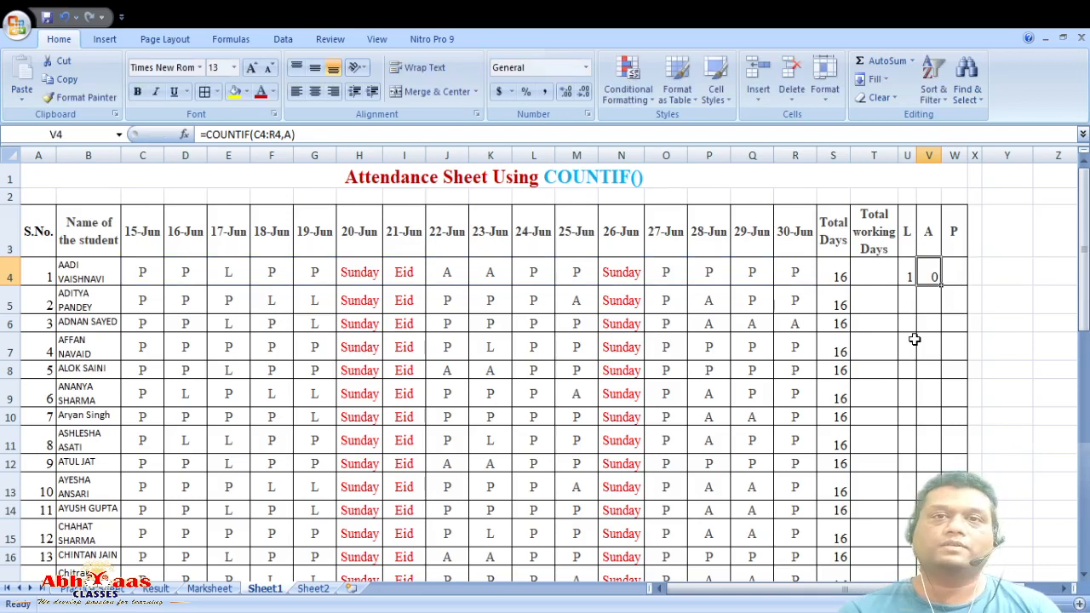
Step: Add quotation marks around the criterion in V4 so that the formula reads =COUNTIF(C4:R4,"A")
double_click(928, 277)
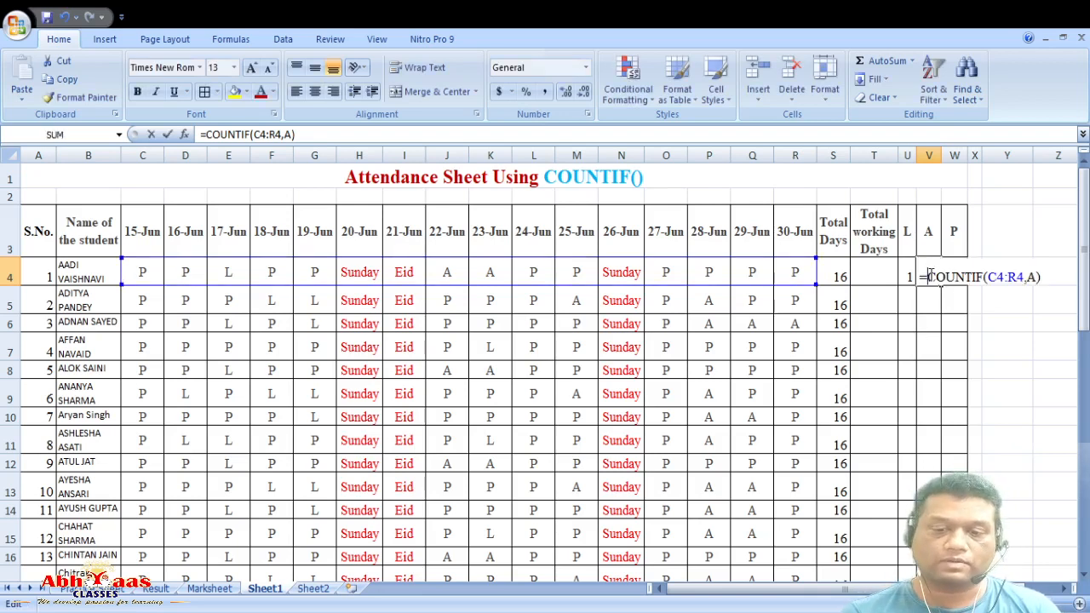
click(1030, 276)
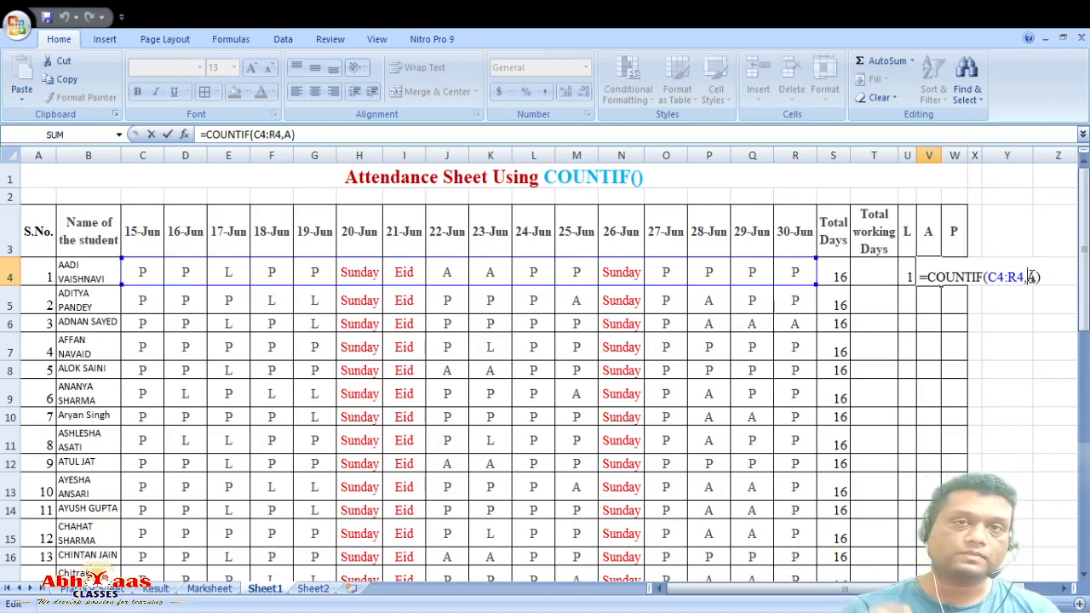
text(")
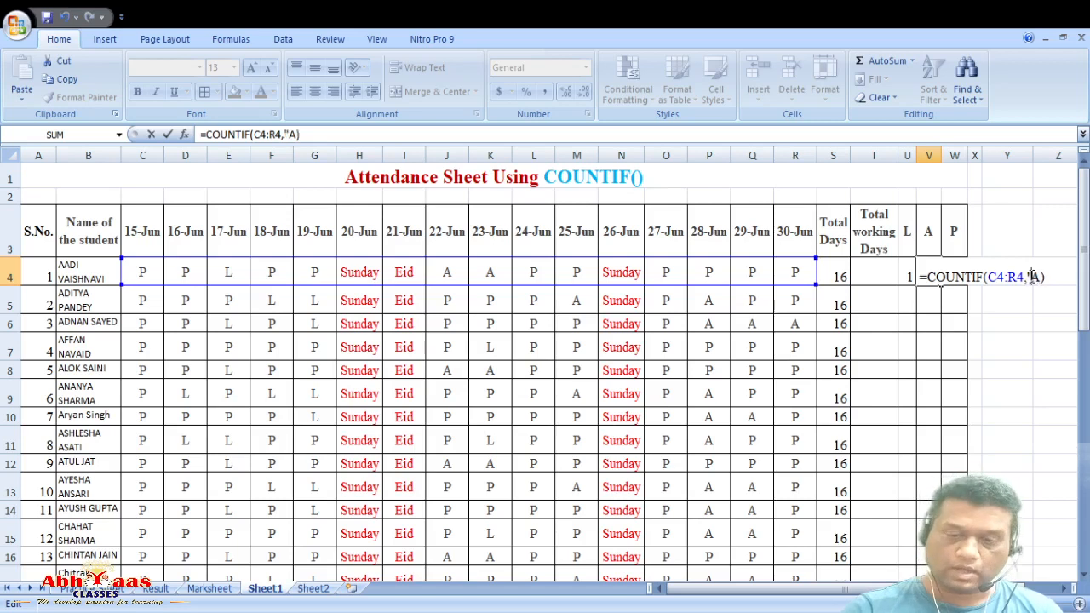
text(")
key(Return)
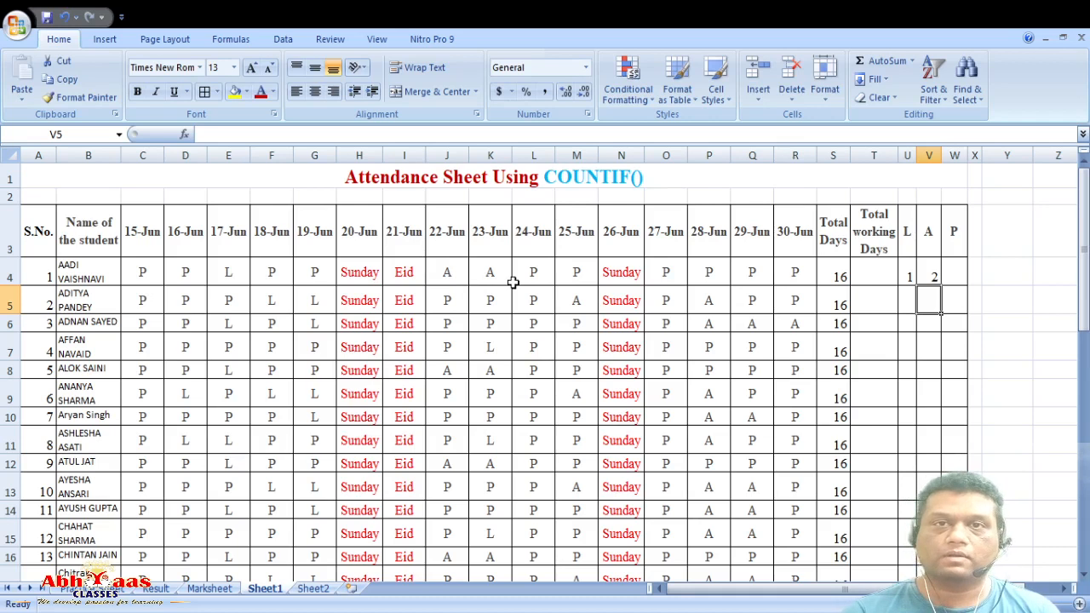
Step: Enter the formula =COUNTIF(C4:R4,"p") in cell W4 to count the first student's P marks
click(954, 274)
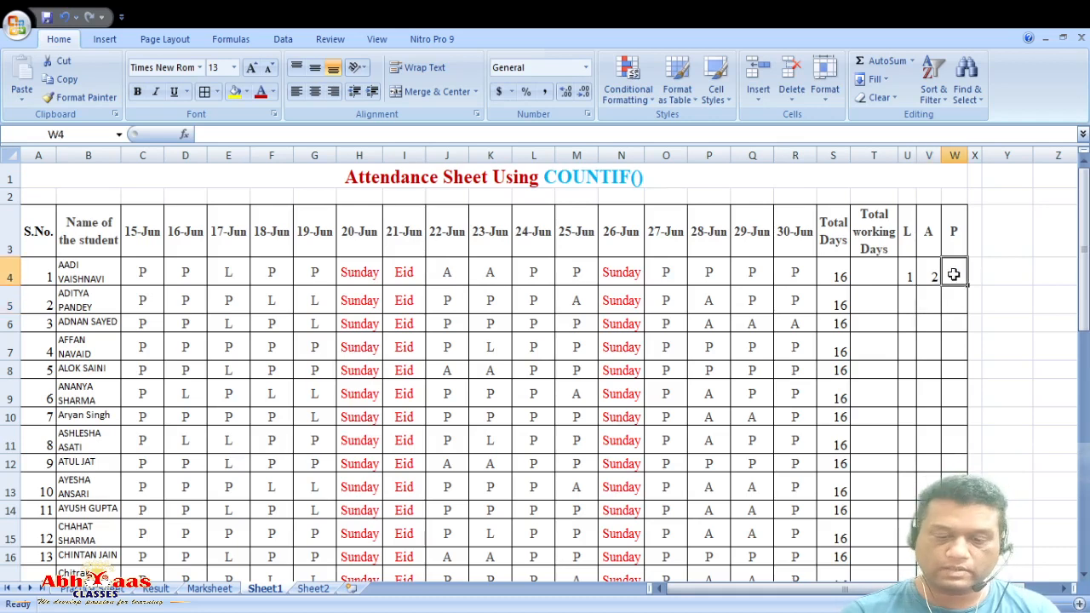
text(=COUNTI)
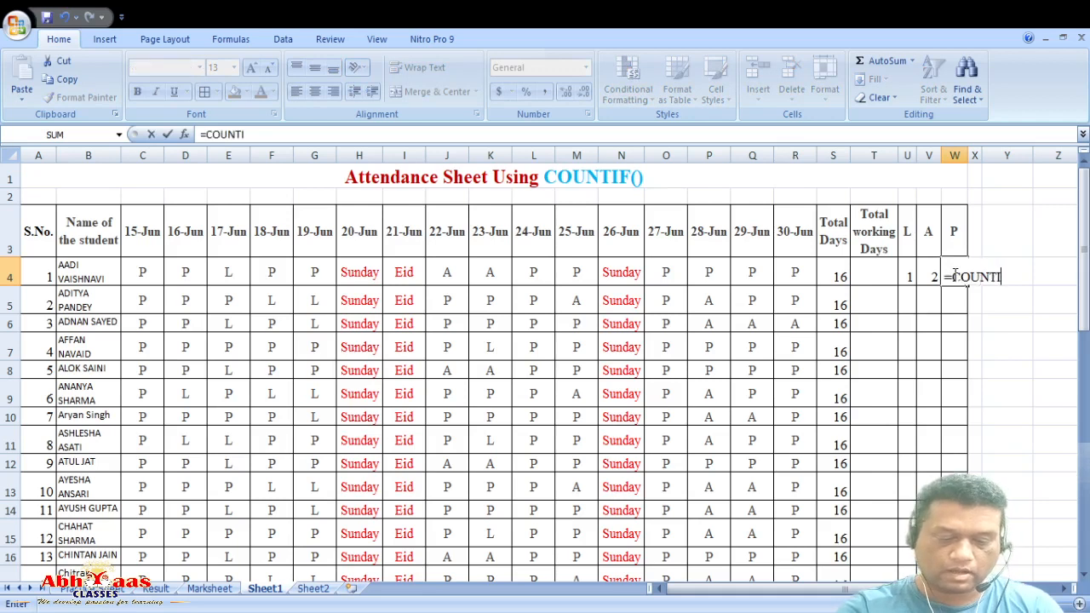
text(F()
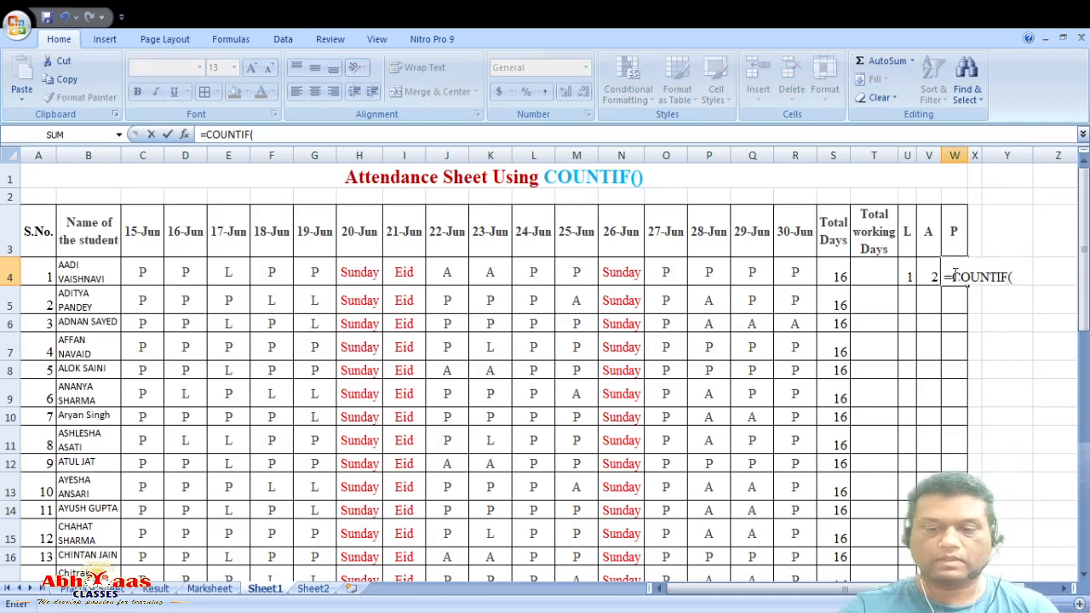
drag(140, 271, 773, 275)
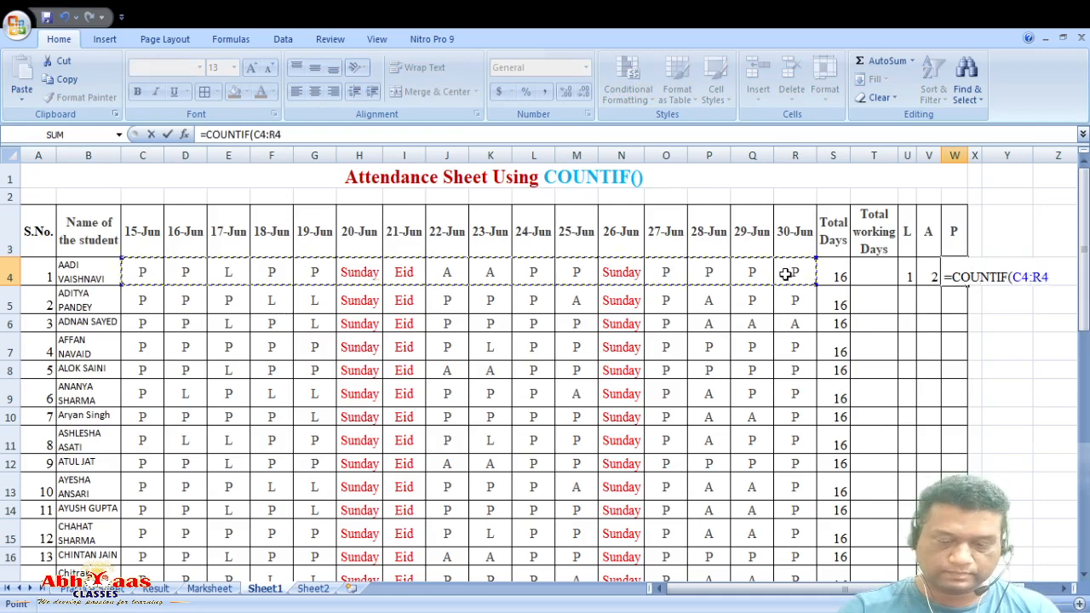
text(,)
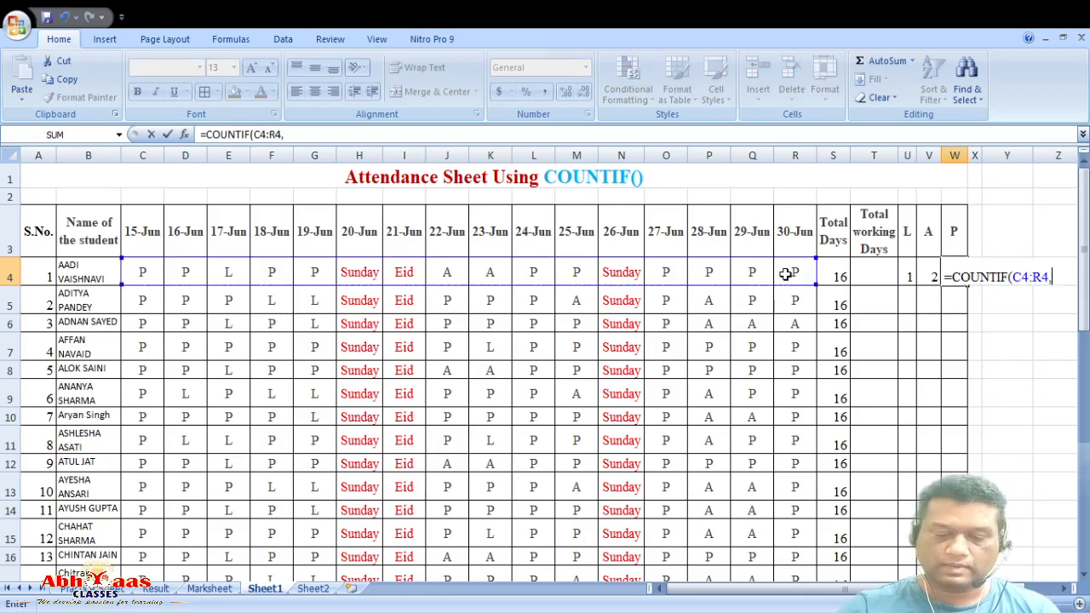
text("p)
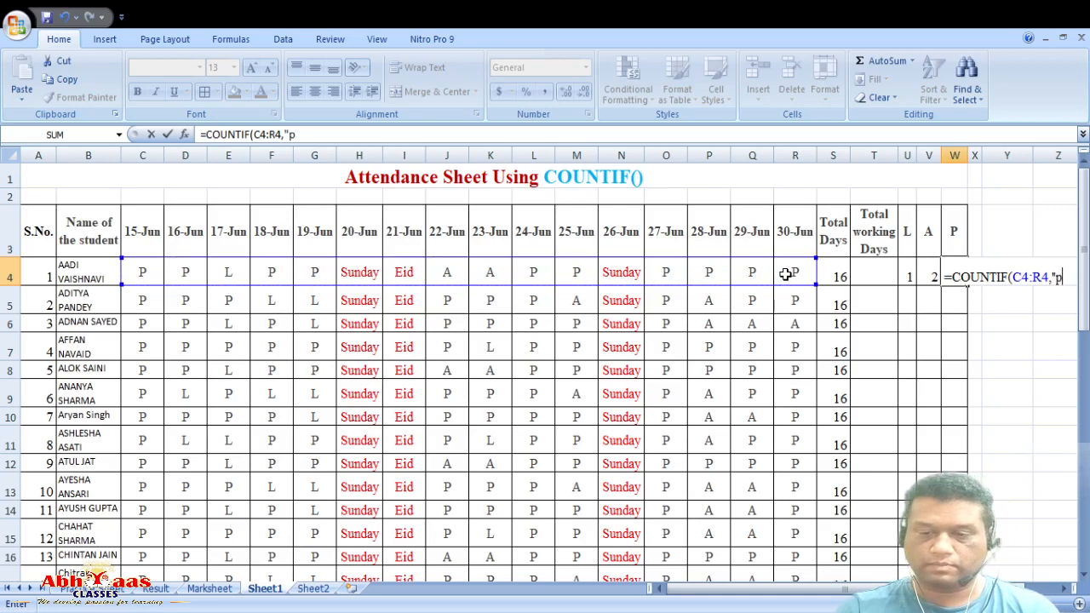
text(")
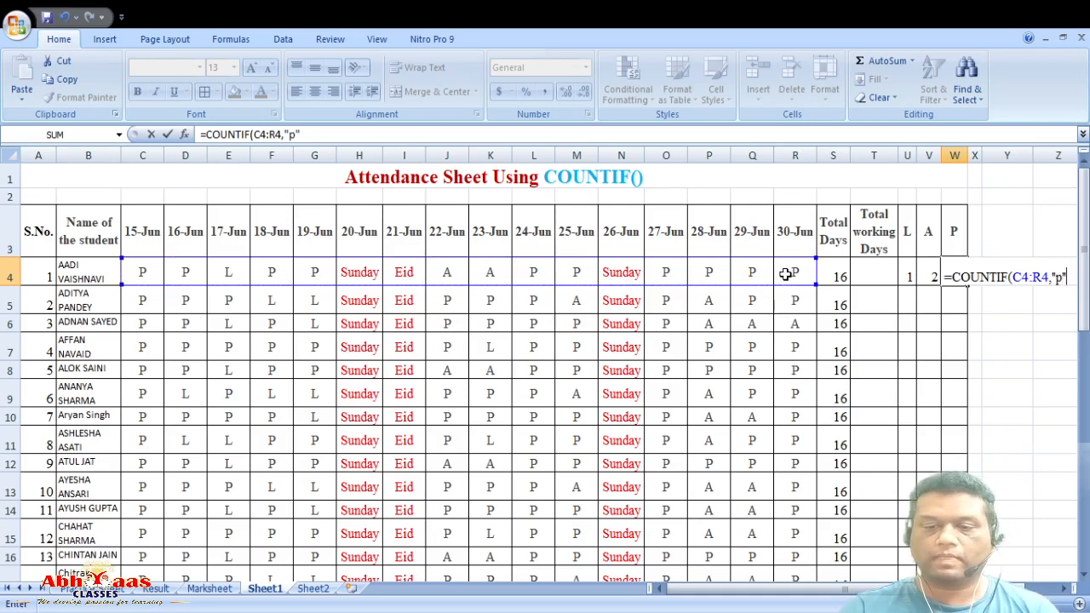
text())
key(Return)
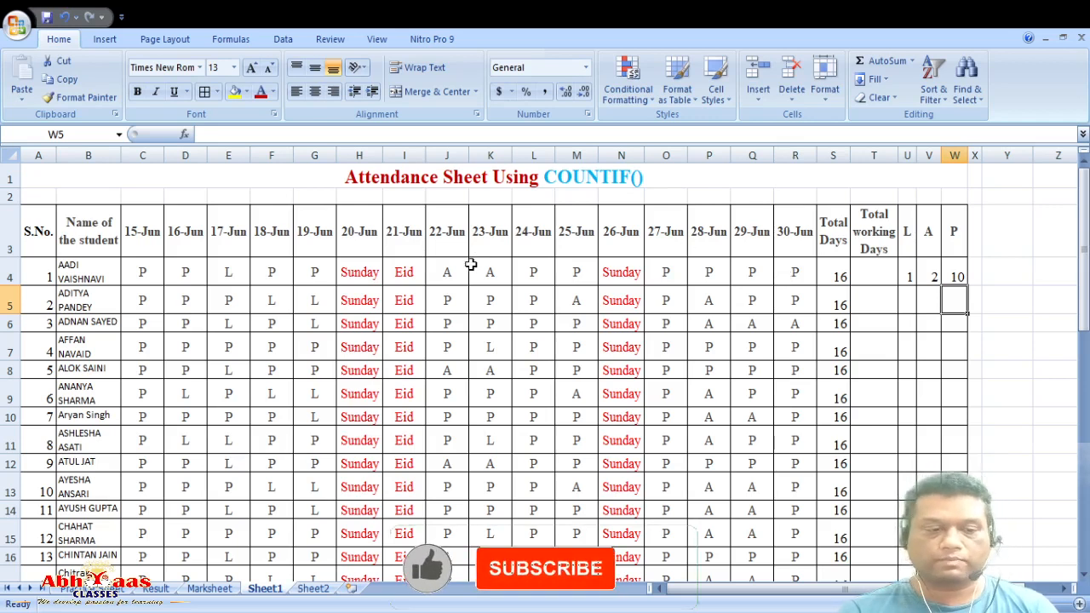
Step: Go through the first student's marks in row 4 cell by cell to check the count of P marks
click(142, 273)
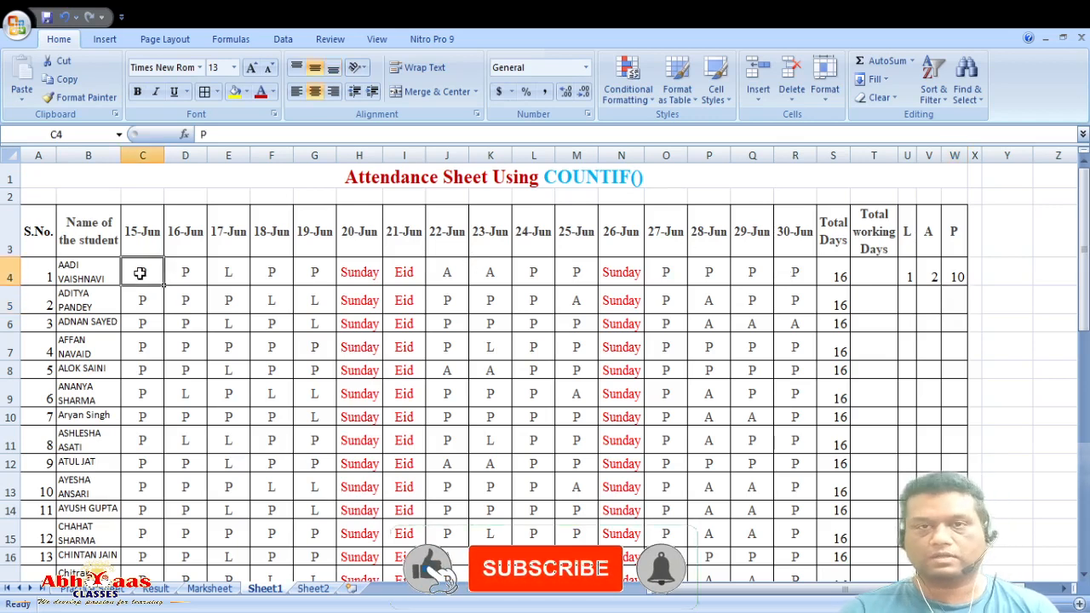
key(Right)
key(Right)
key(Right)
key(Right)
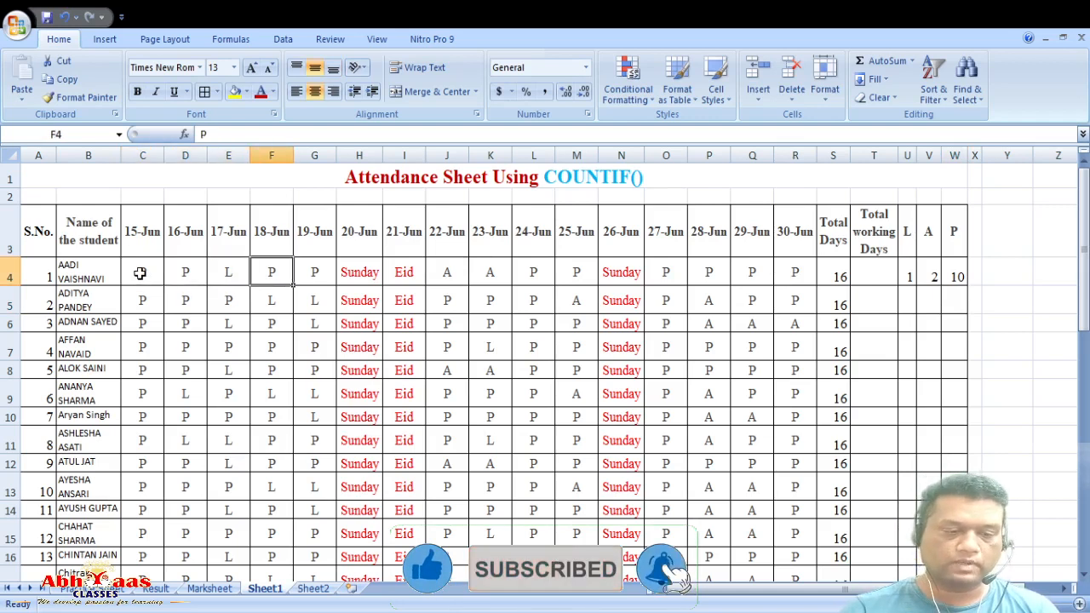
key(Right)
key(Right)
key(Right)
key(Right)
key(Right)
key(Right)
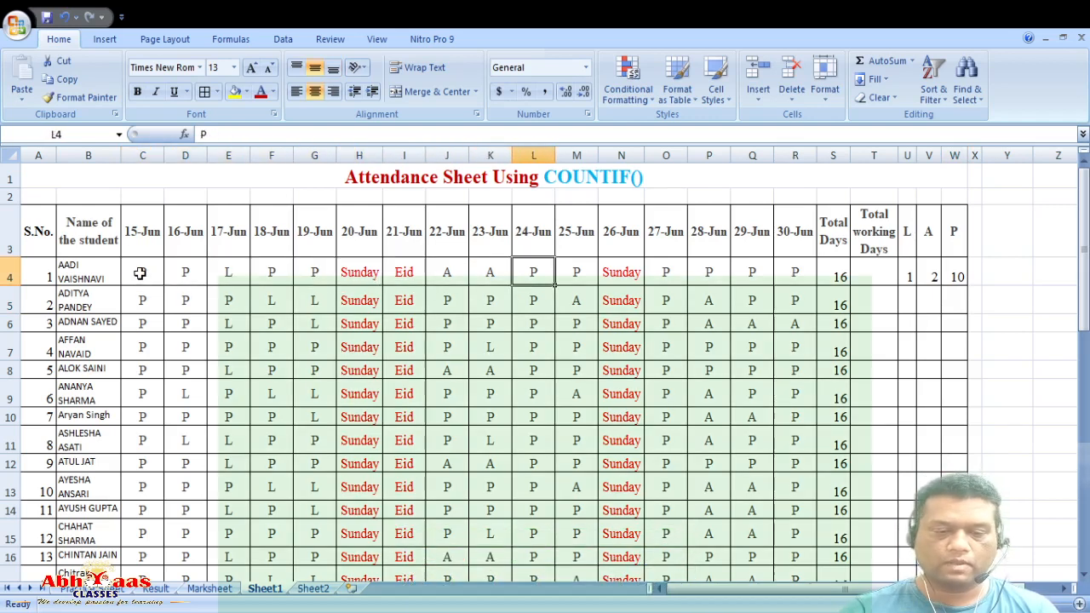
key(Right)
key(Right)
key(Right)
key(Right)
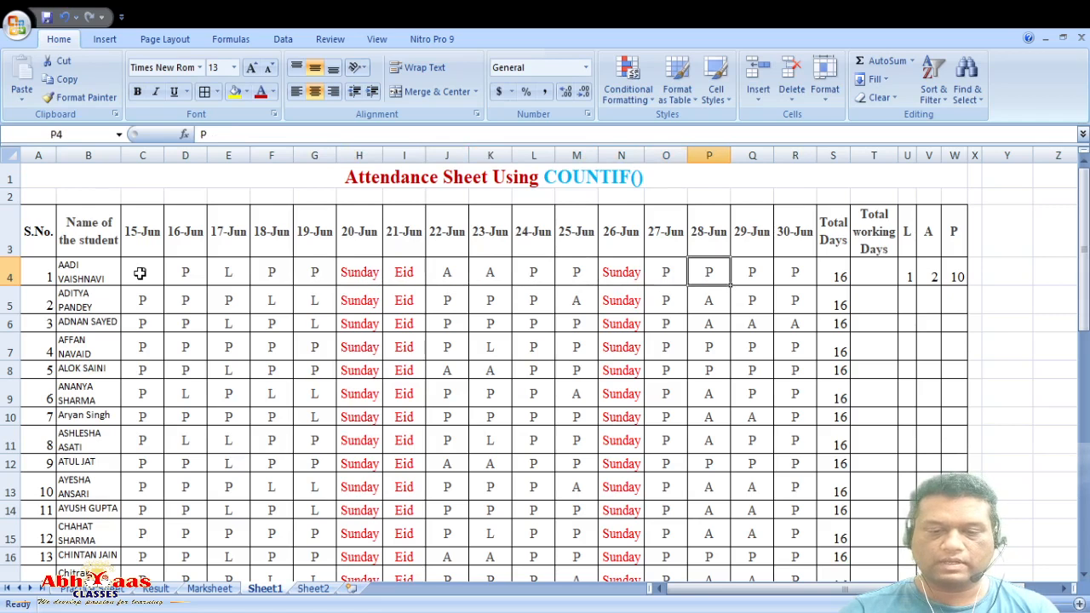
key(Right)
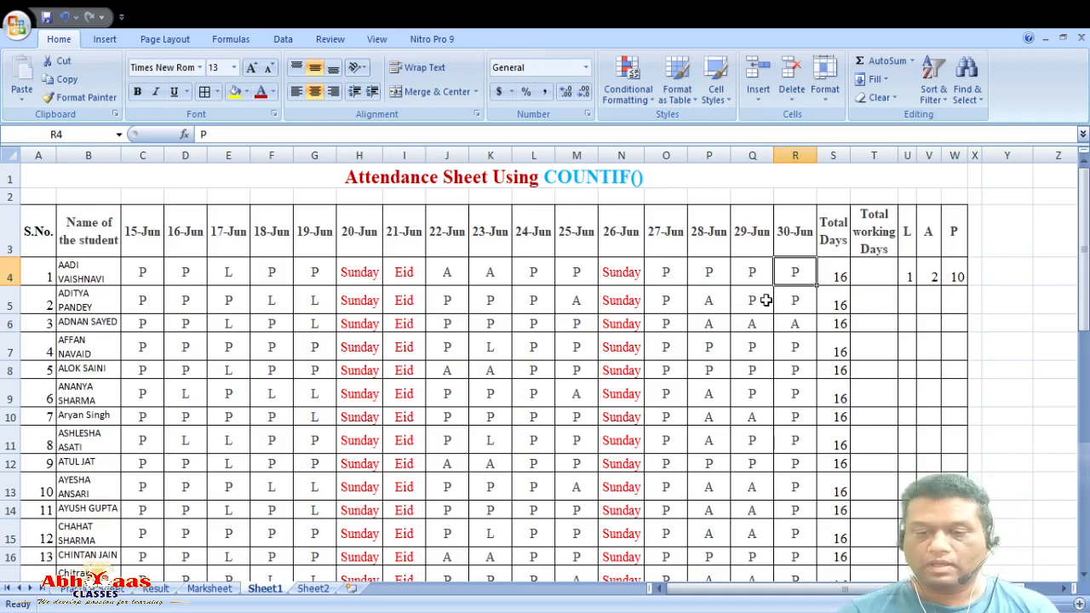
Step: Enter a SUM formula over U4:W4 in cell T4 to total the first student's working days
click(890, 276)
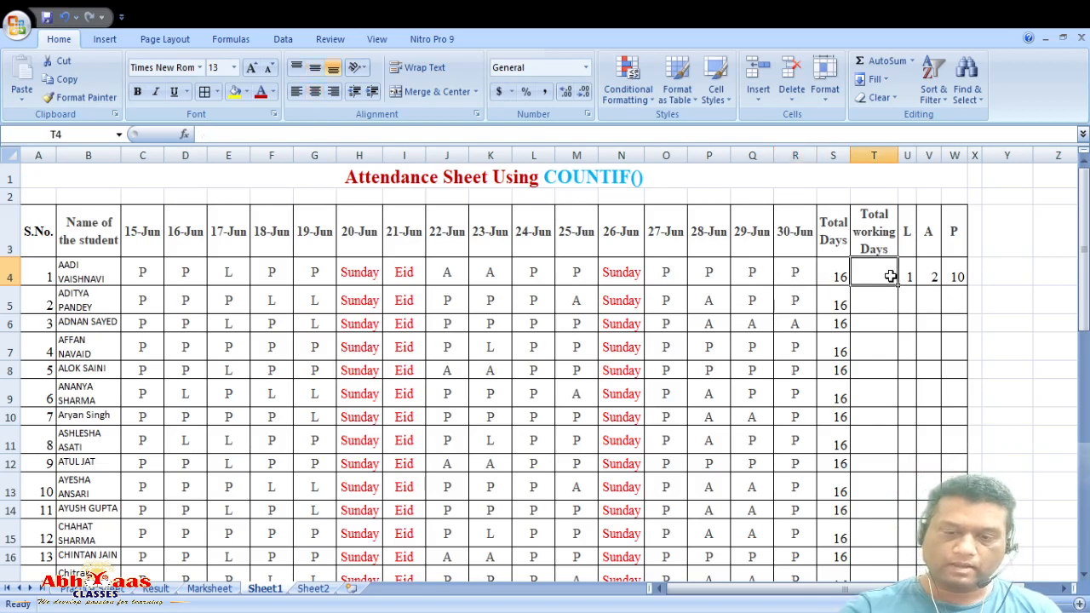
text(=)
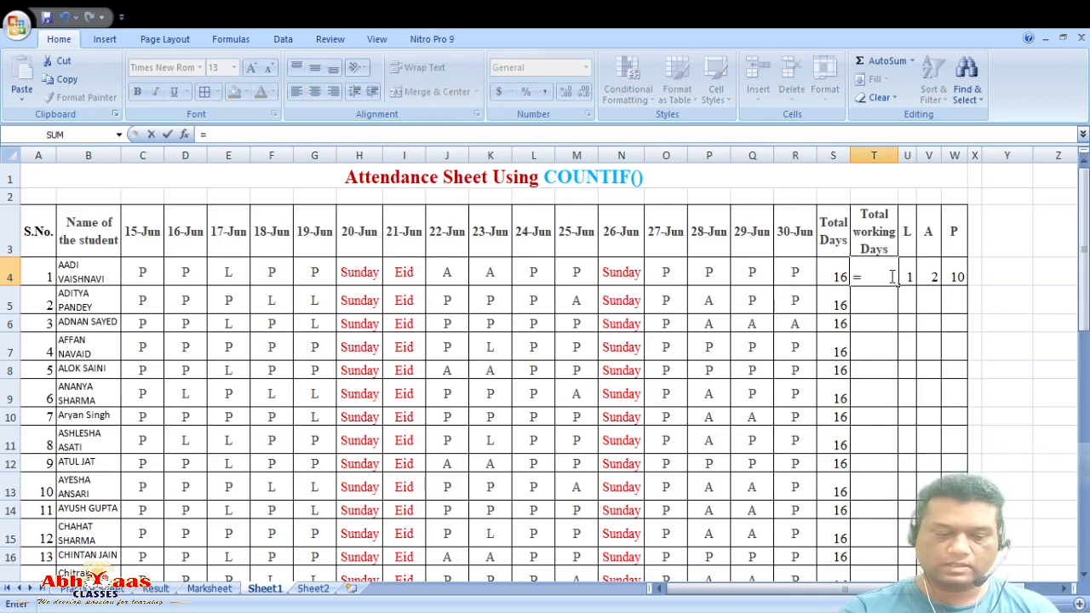
text(SUM()
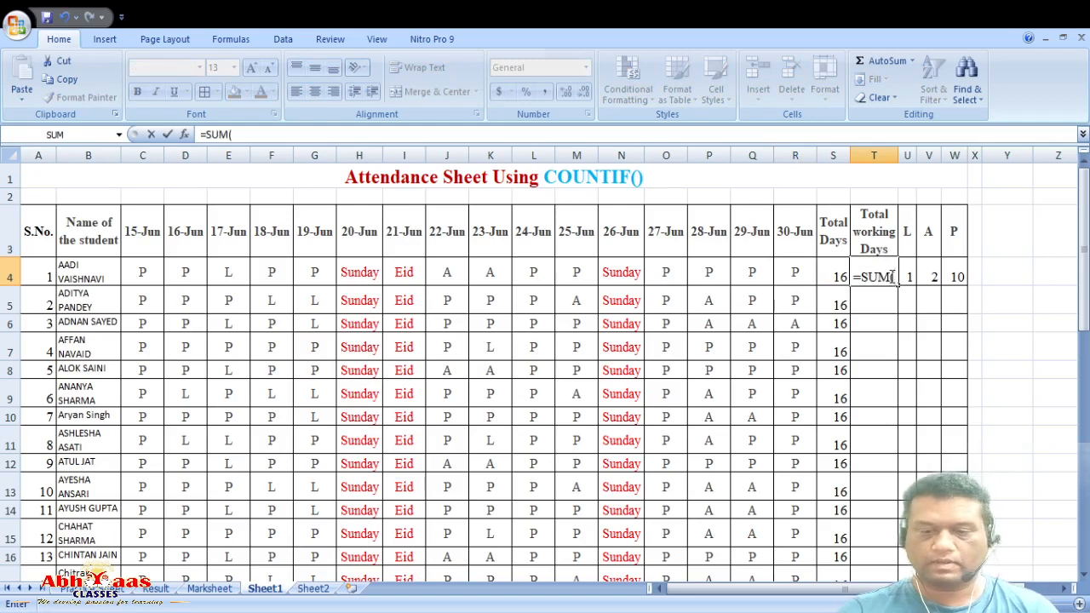
drag(905, 277, 960, 276)
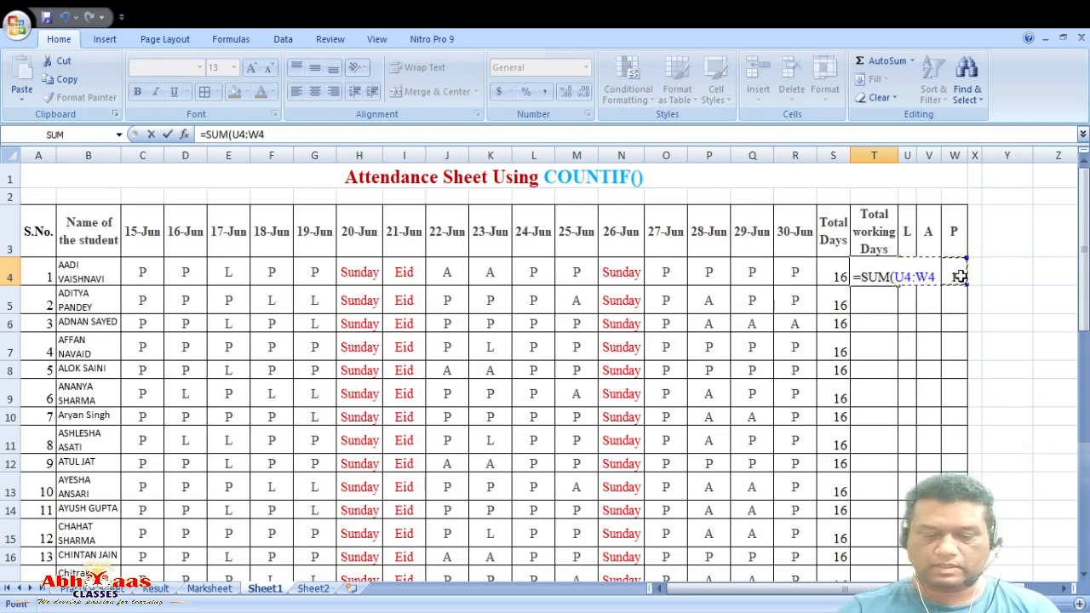
key(Return)
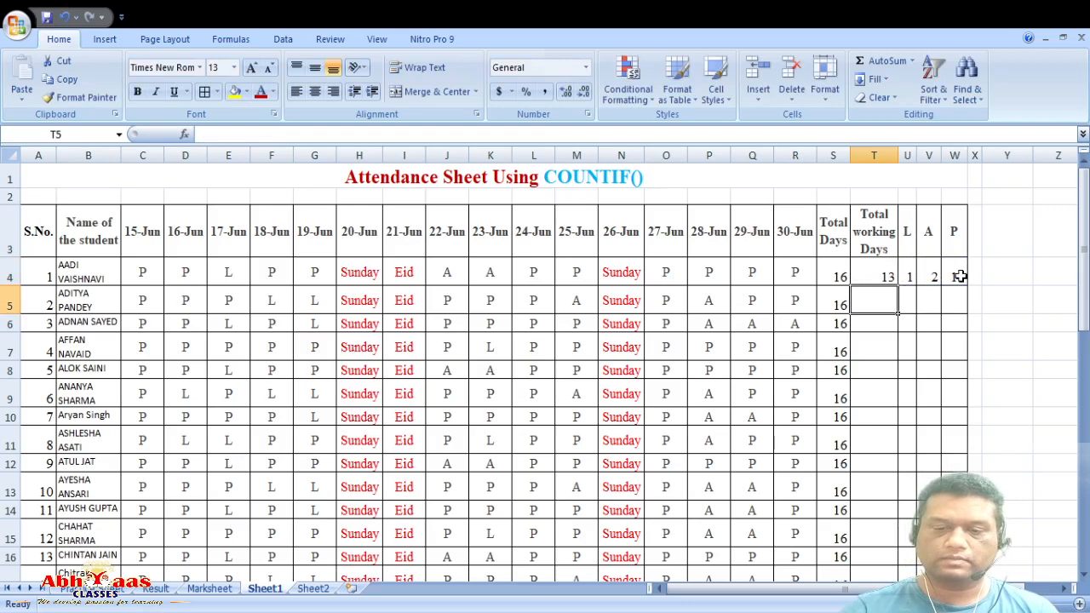
Step: Fill the formulas in T4:W4 down to row 34 for all the remaining students
click(889, 272)
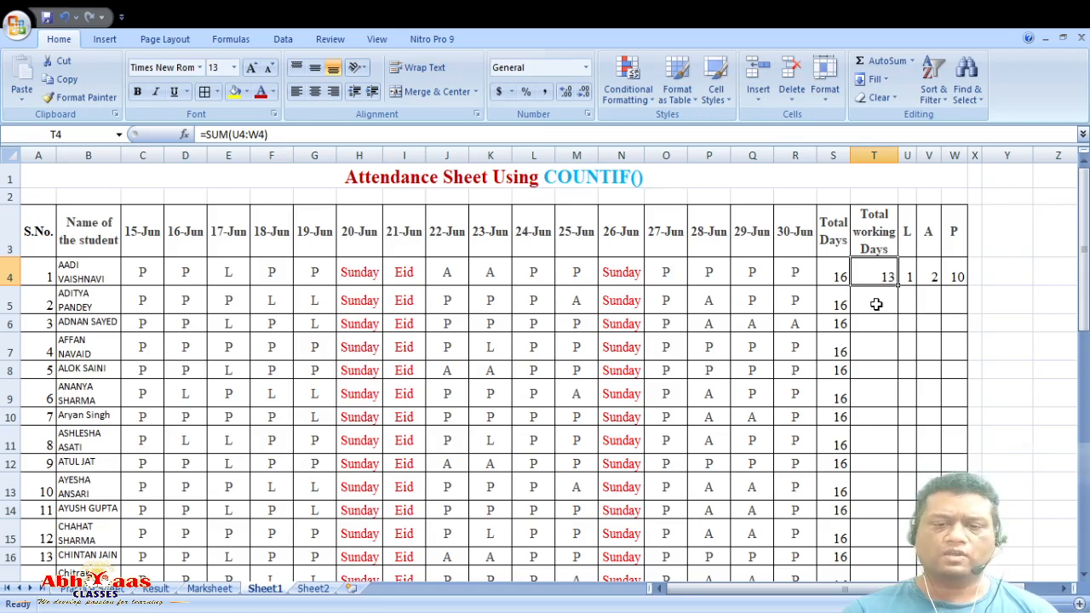
drag(889, 277, 960, 276)
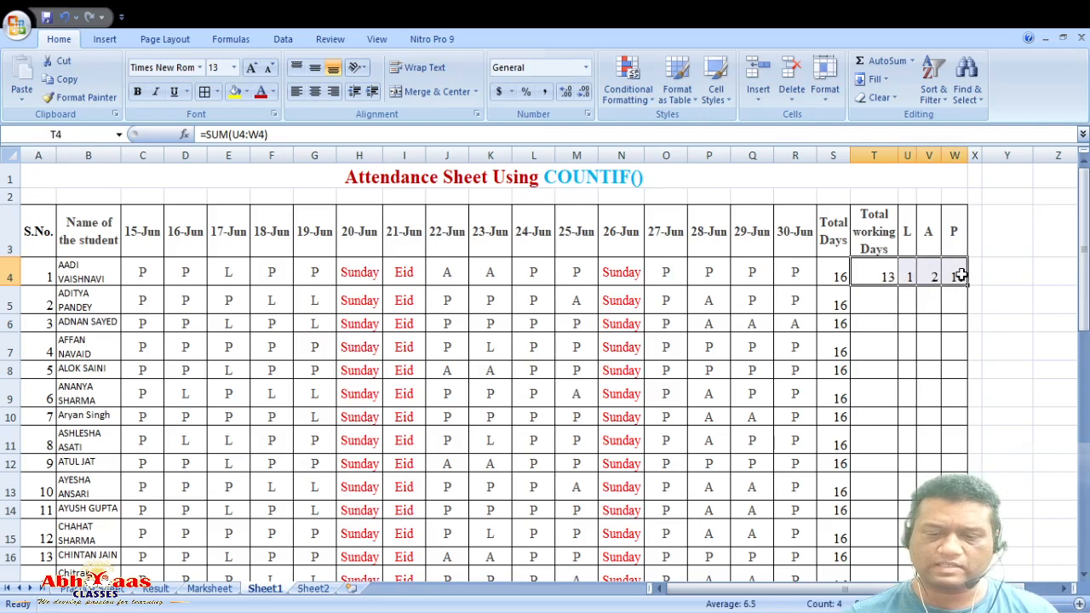
drag(967, 286, 860, 509)
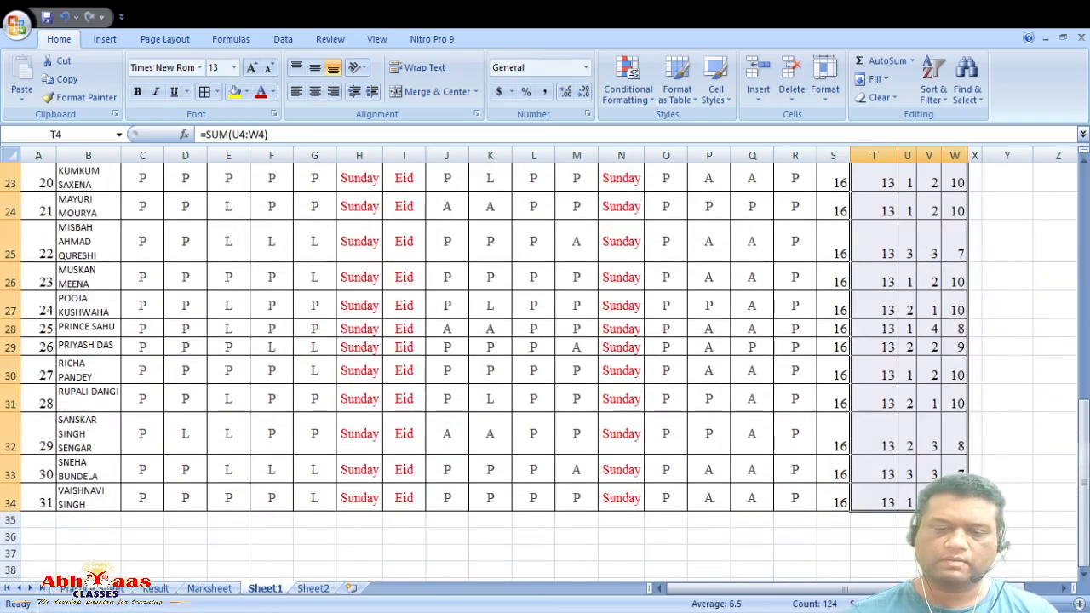
scroll(1063, 511, up, 2)
scroll(545, 371, up, 6)
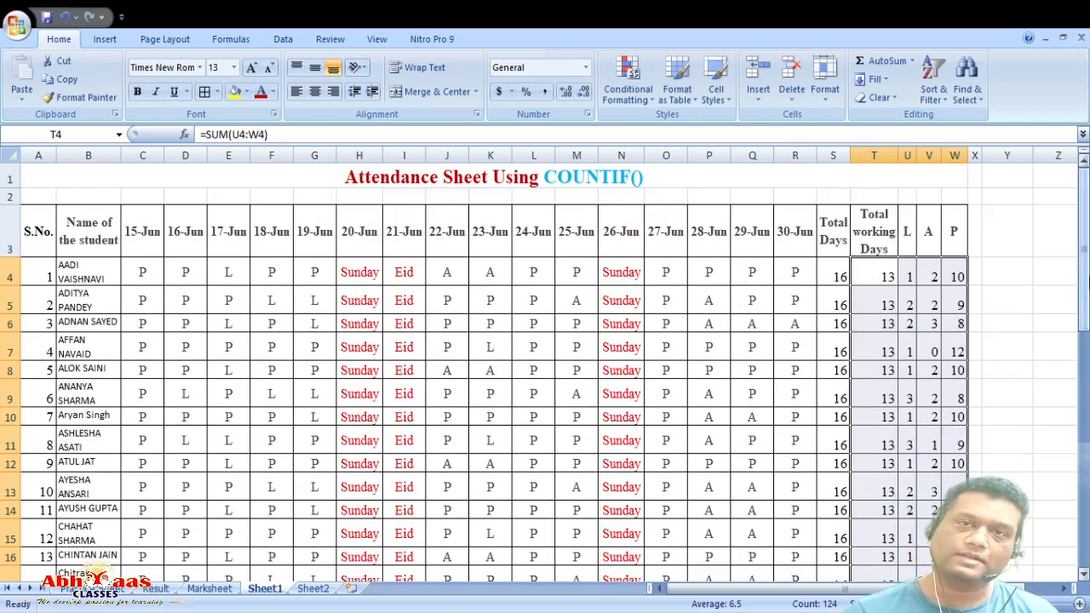
Step: Check the L and A marks of the student in row 17 against the COUNTIF results in U17 and V17
drag(1087, 277, 1086, 367)
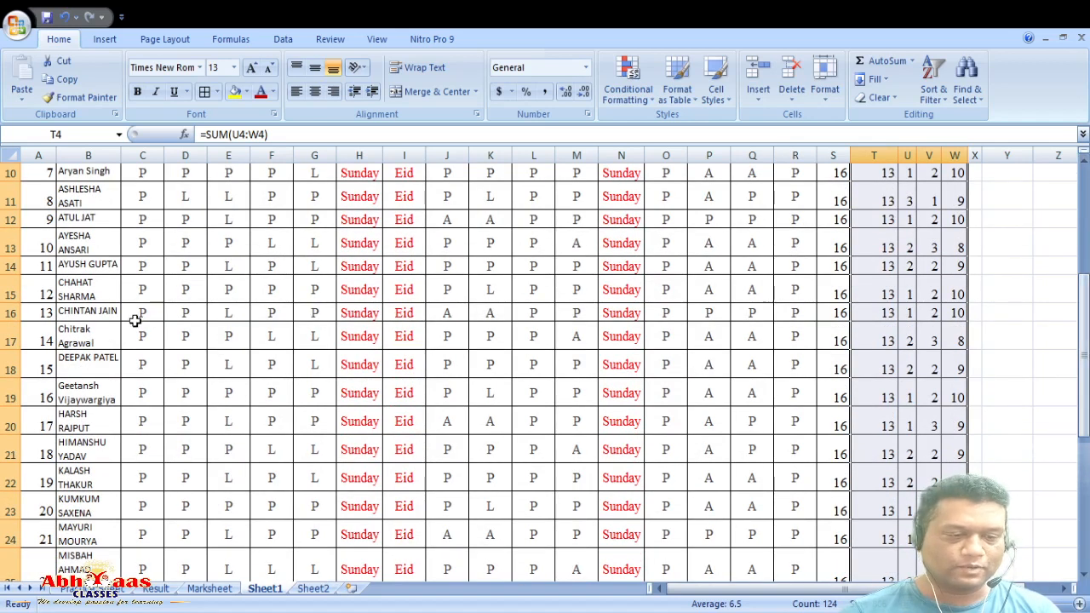
click(5, 314)
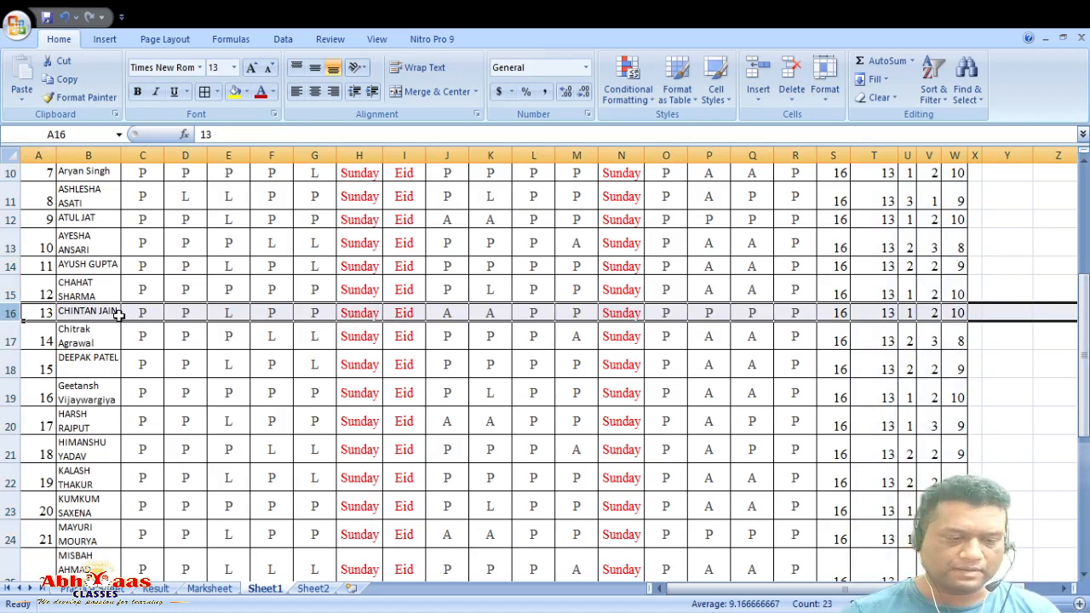
click(4, 340)
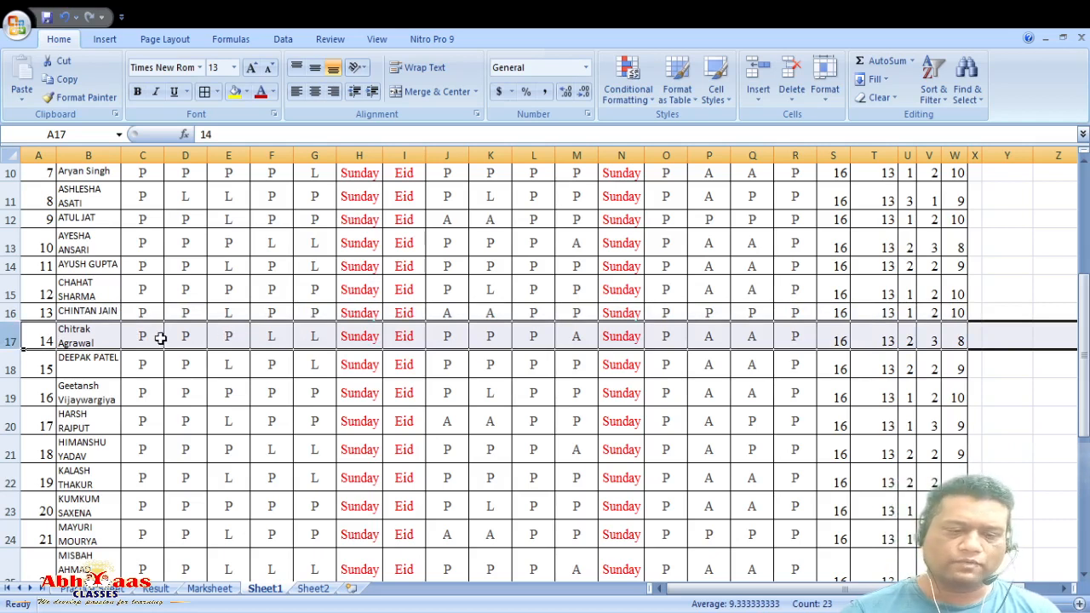
click(269, 338)
key(Right)
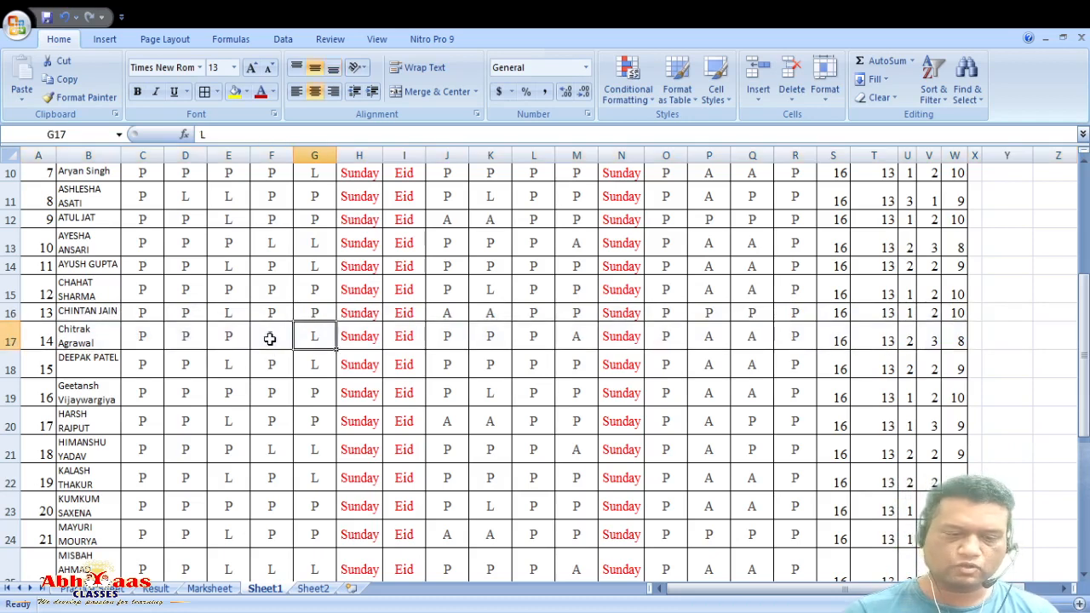
click(909, 339)
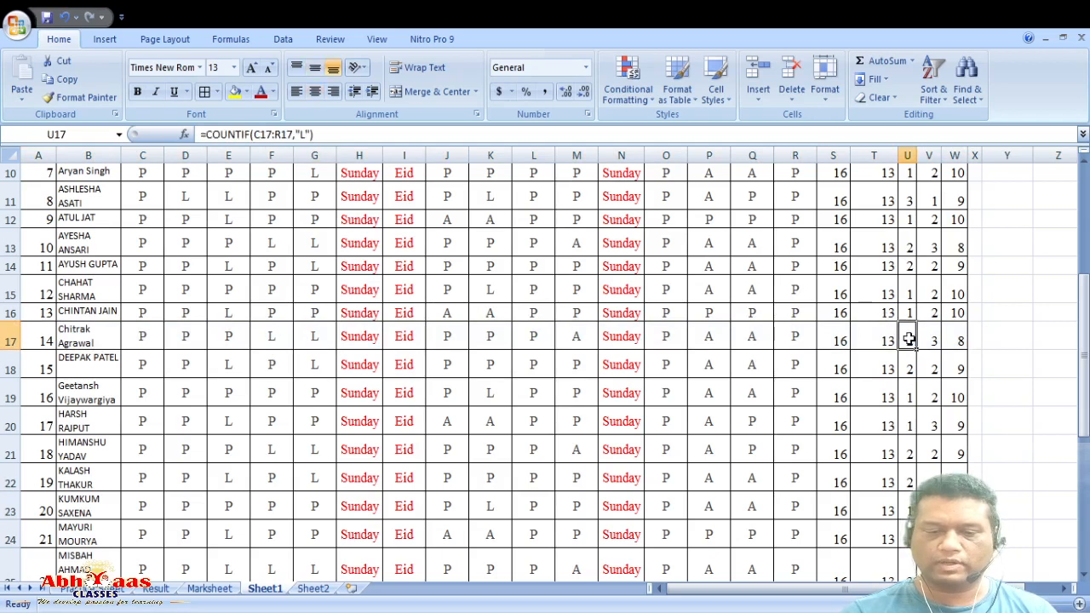
click(578, 343)
key(Right)
key(Right)
key(Right)
key(Right)
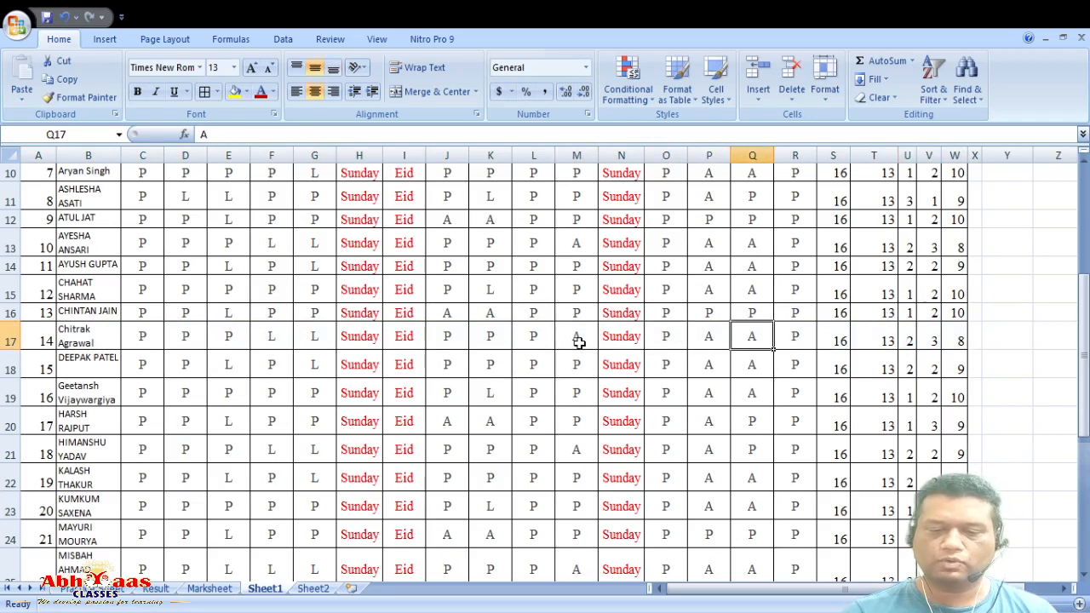
click(933, 339)
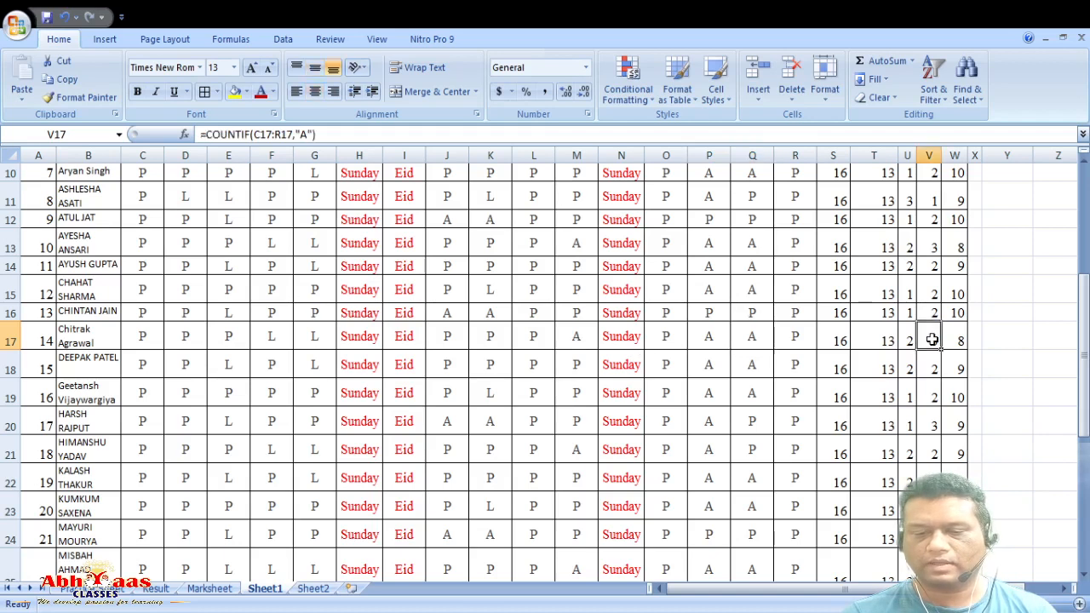
Step: Go through row 17 cell by cell from C17 to check the P marks against the count in W17
click(142, 335)
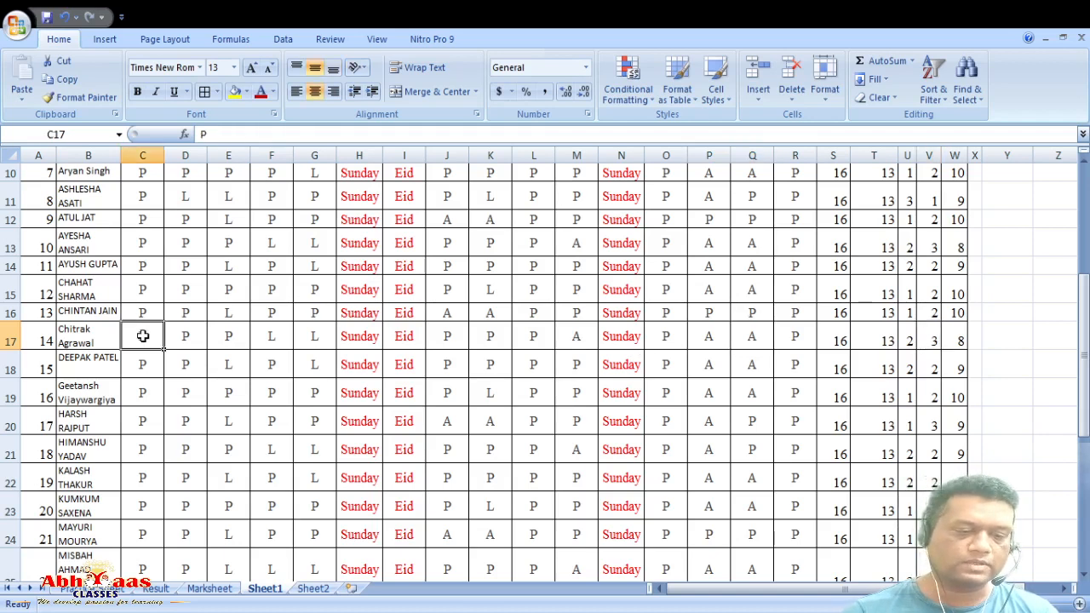
key(Right)
key(Right)
key(Right)
key(Right)
key(Right)
key(Right)
key(Right)
key(Right)
key(Right)
key(Right)
key(Right)
key(Right)
key(Right)
key(Right)
key(Right)
key(Right)
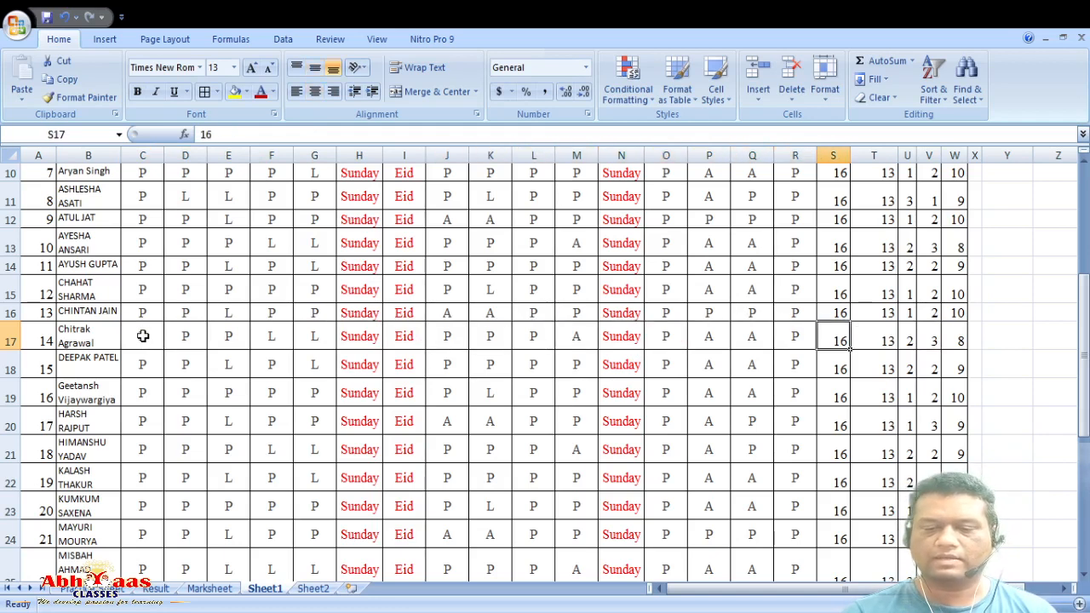
click(962, 334)
click(999, 339)
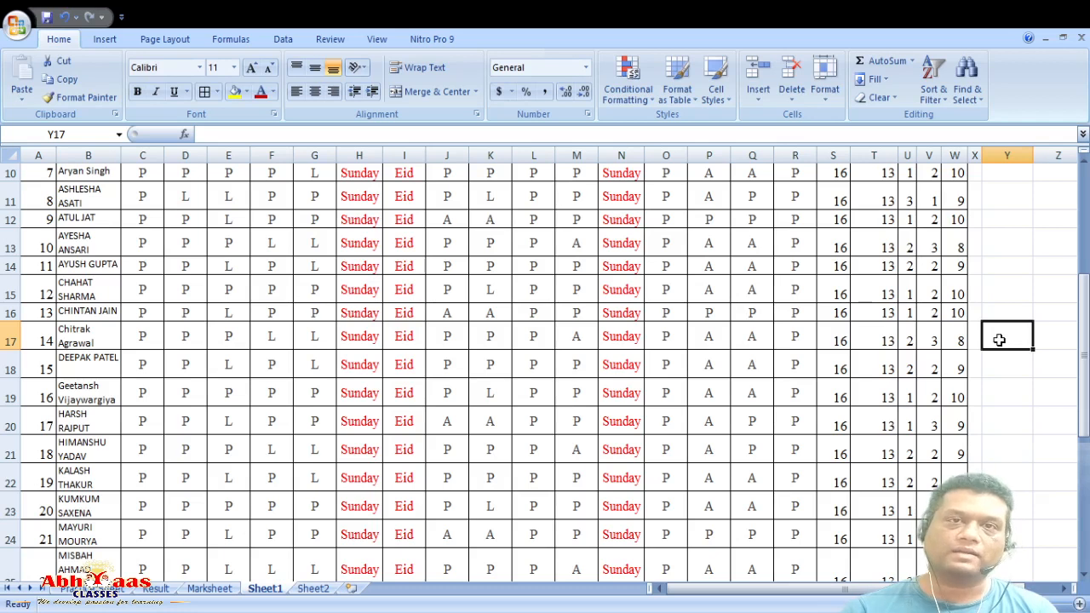
click(511, 612)
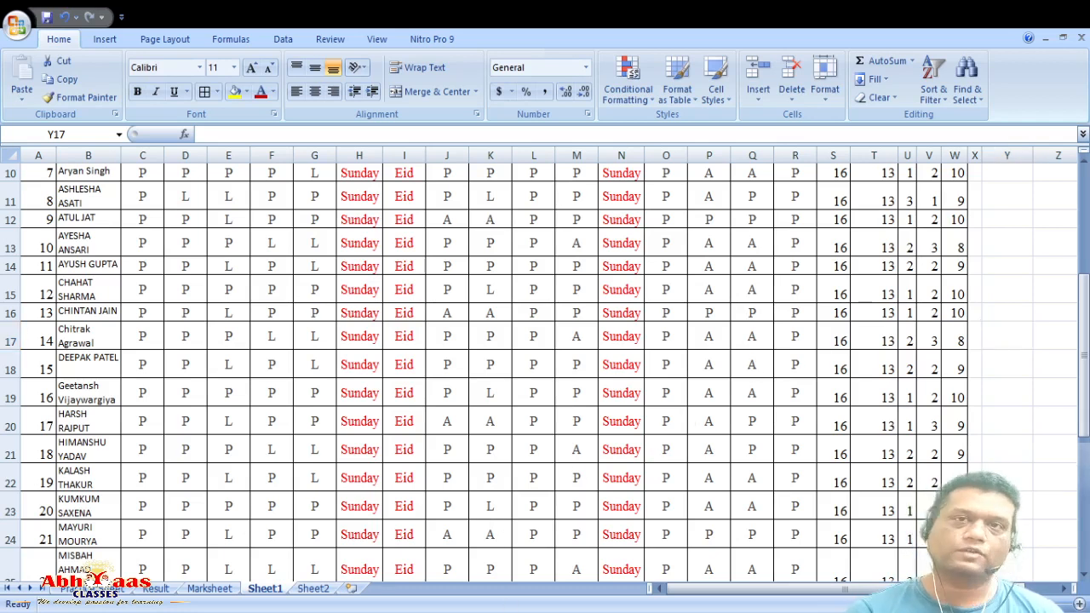